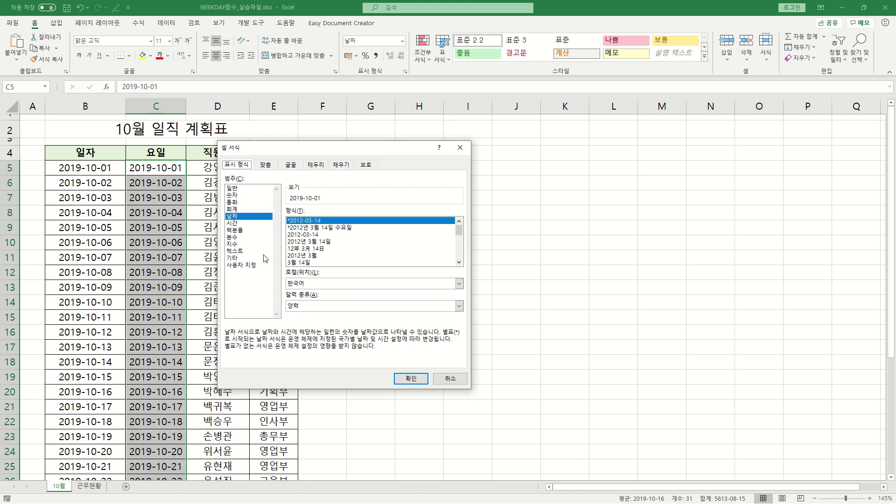
Format the dates in the 요일 column with the custom number format aaaa, previewing aaa first
click(245, 265)
drag(333, 221, 249, 222)
text(aa)
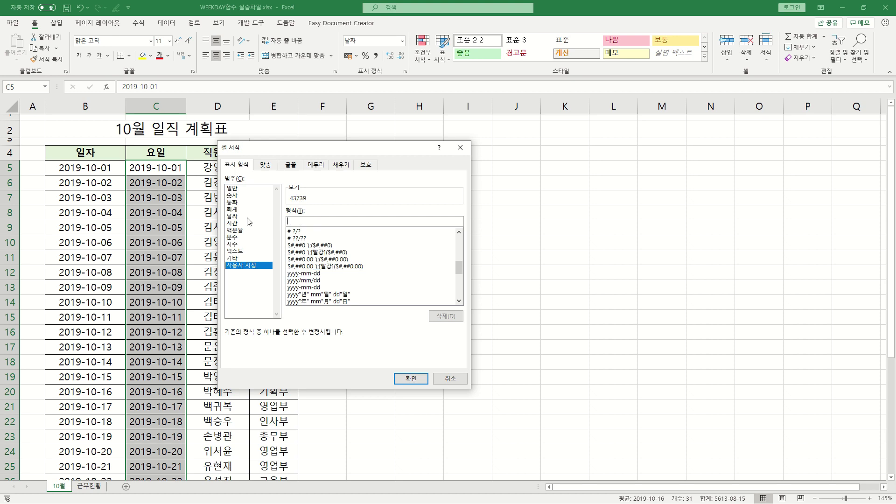
text(a)
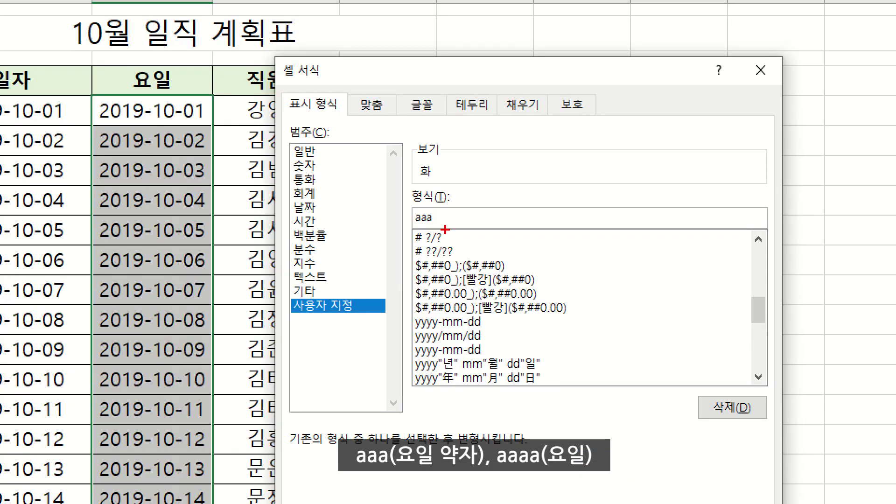
drag(411, 180, 454, 180)
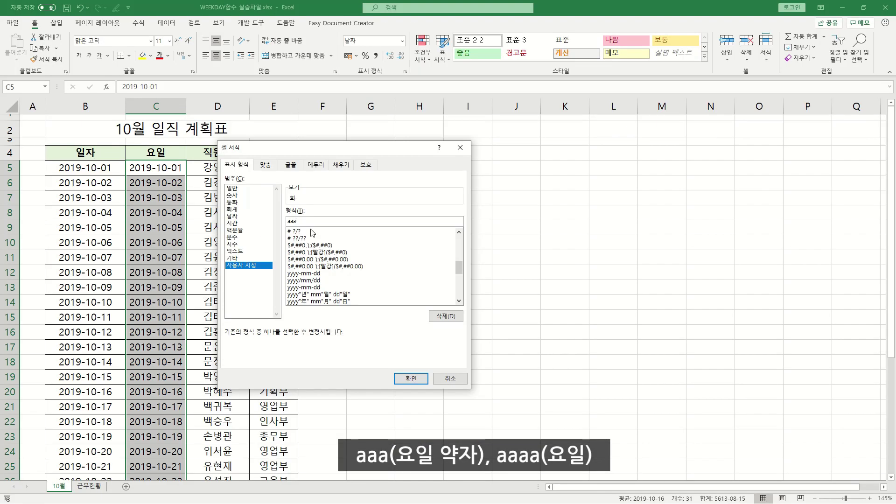
text(a)
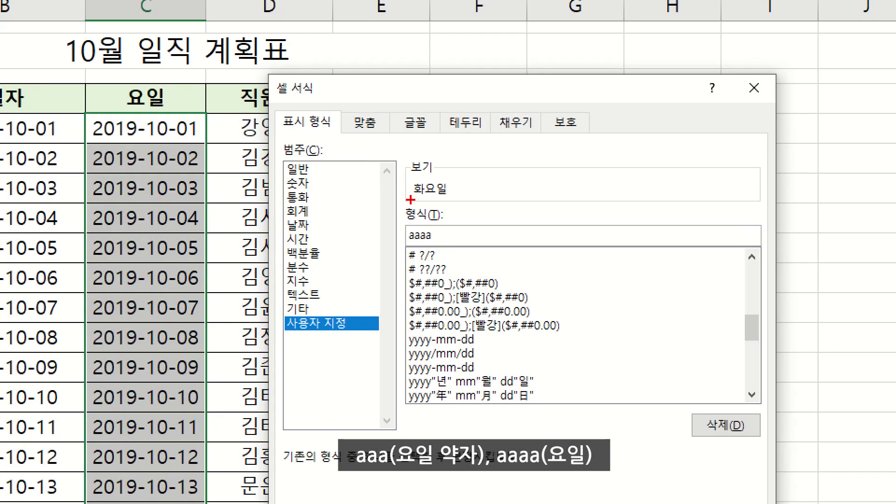
drag(285, 203, 303, 204)
drag(440, 201, 455, 200)
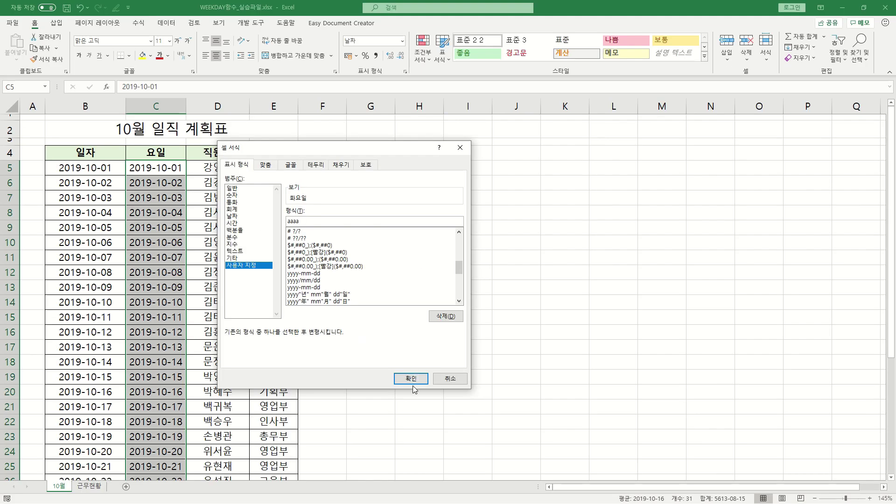
click(409, 376)
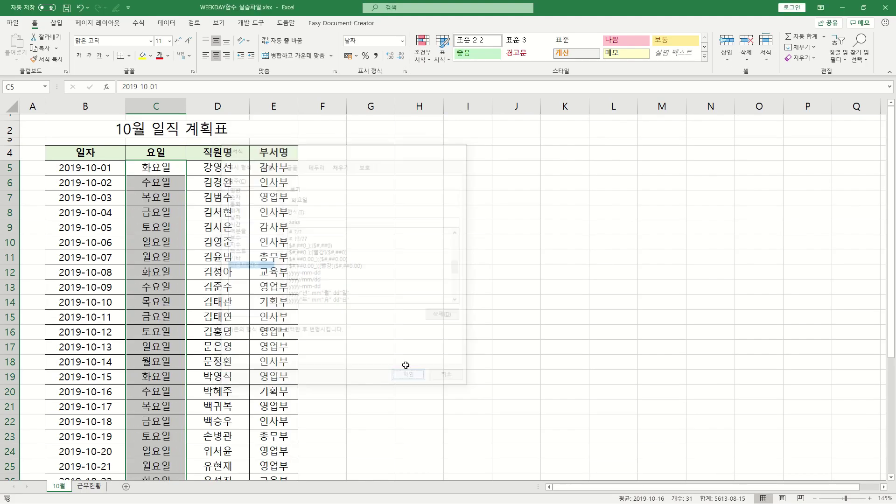
Clear the contents of the 요일 column from C5 down
click(179, 166)
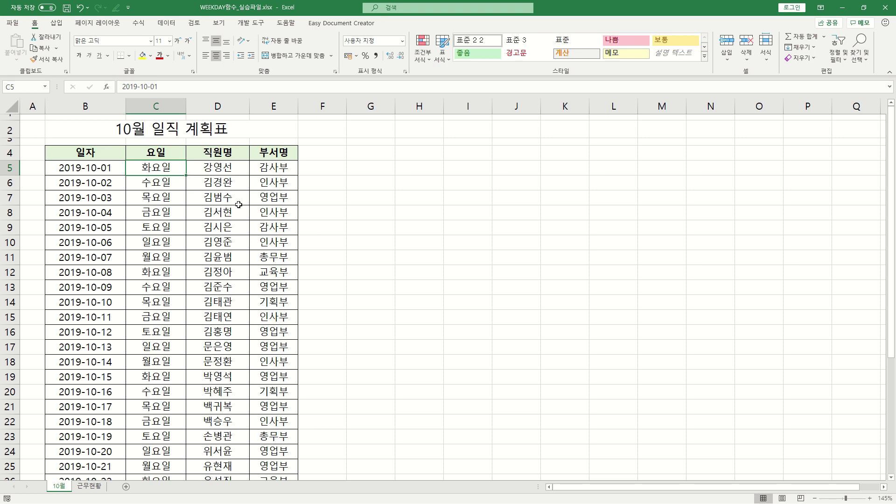
key(ctrl+shift+Down)
key(Delete)
scroll(168, 168, up, 3)
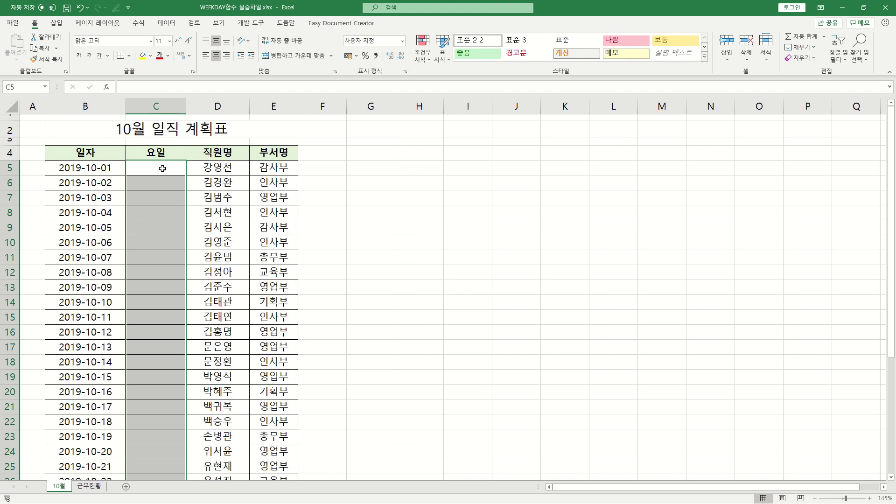
Start a WEEKDAY function in C5 and open its function arguments
click(174, 168)
text(=)
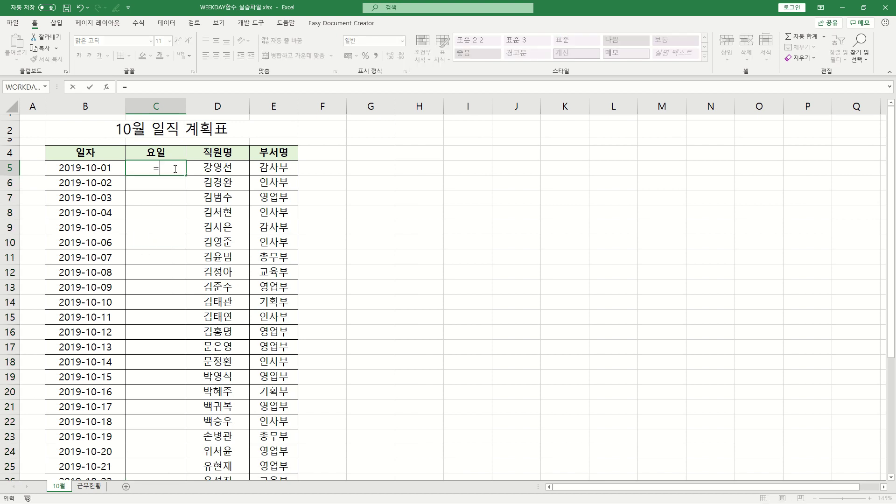
text(W)
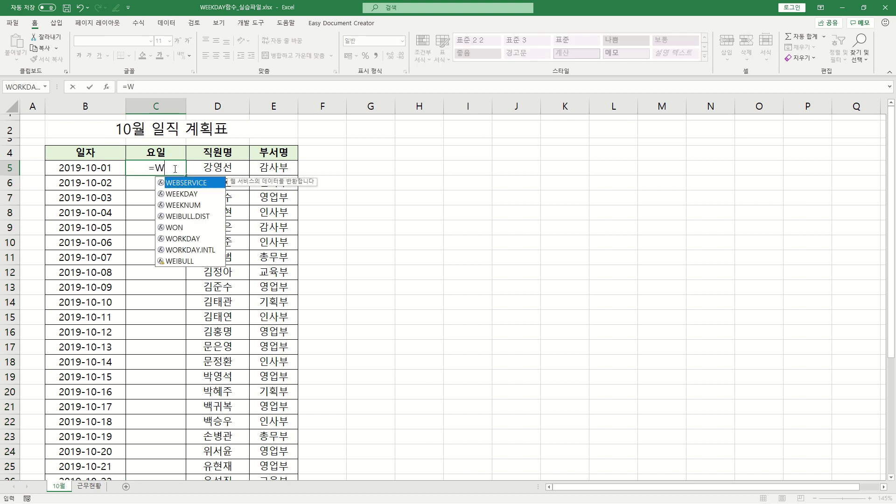
text(e)
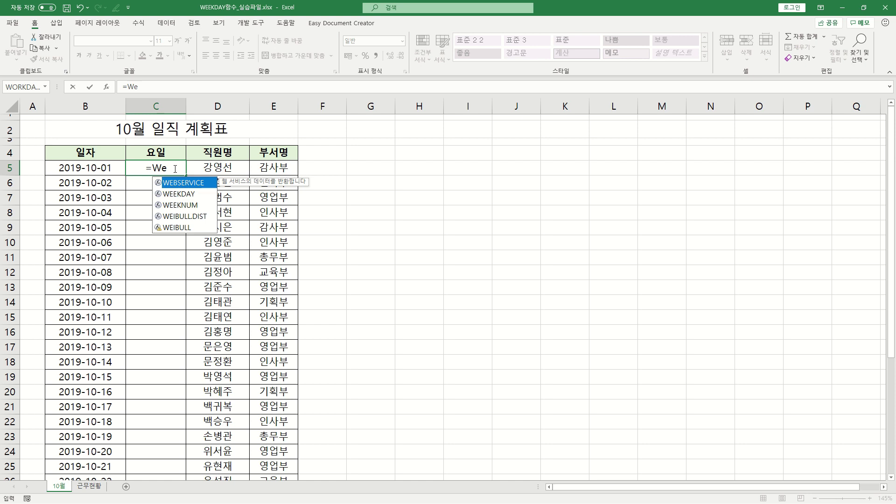
click(184, 197)
double_click(185, 198)
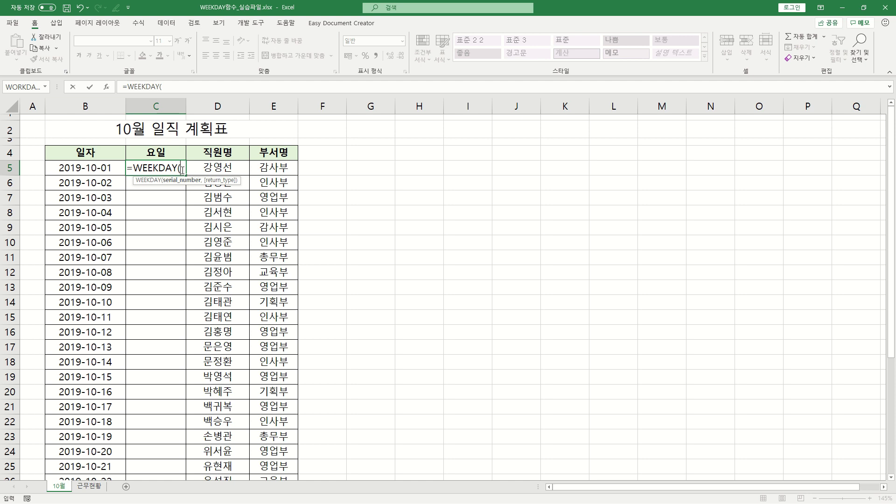
click(106, 86)
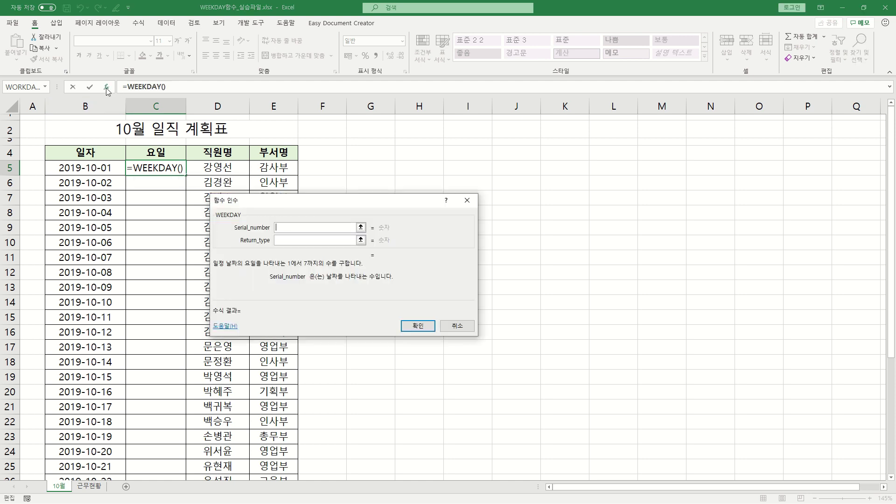
drag(267, 201, 181, 186)
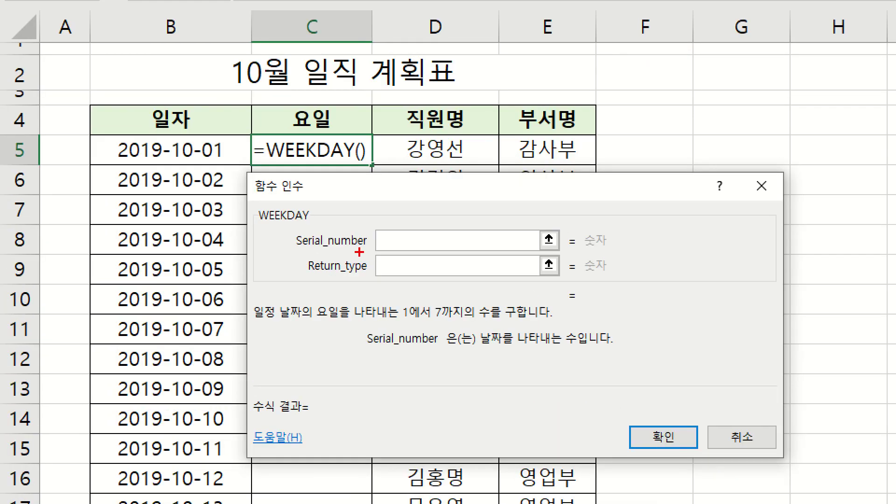
drag(298, 253, 369, 251)
drag(486, 348, 603, 348)
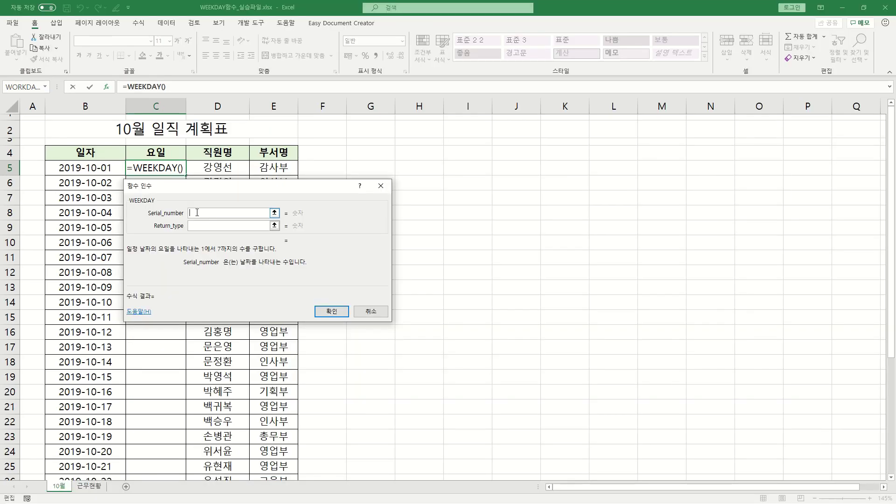
Complete the WEEKDAY function in C5 with B5 as Serial_number and 1 as Return_type
click(94, 168)
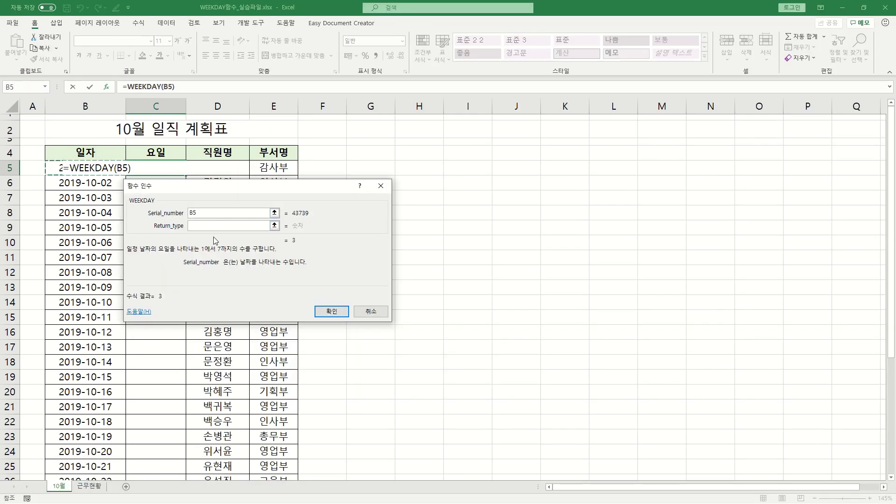
click(209, 225)
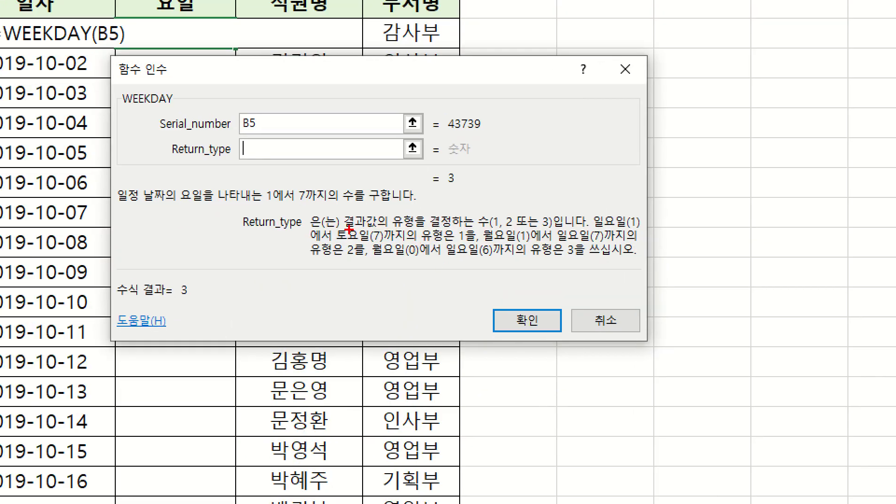
drag(355, 220, 493, 230)
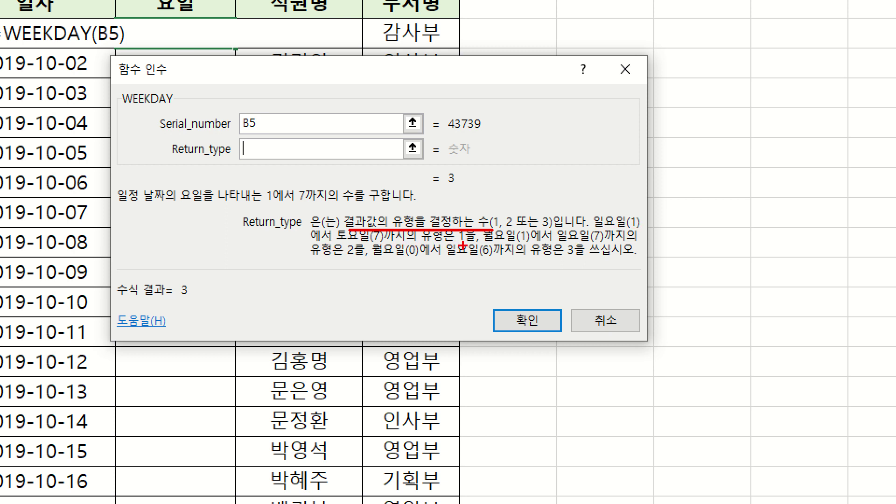
drag(457, 243, 491, 243)
key(Escape)
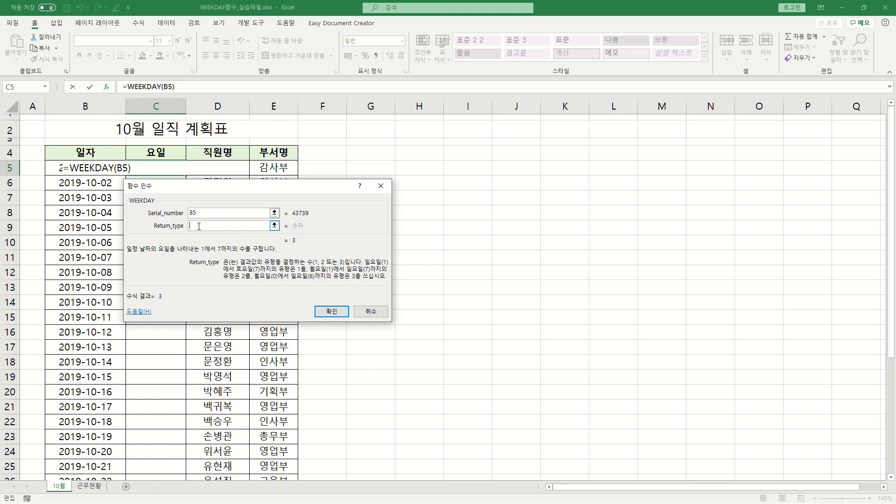
text(1)
click(332, 311)
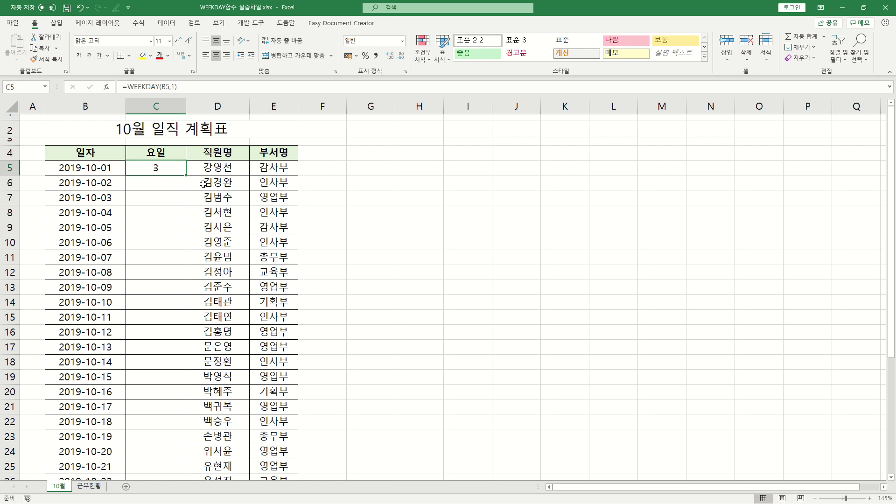
Recheck the Return_type argument of C5's WEEKDAY function and fill the formula down the 요일 column
click(107, 88)
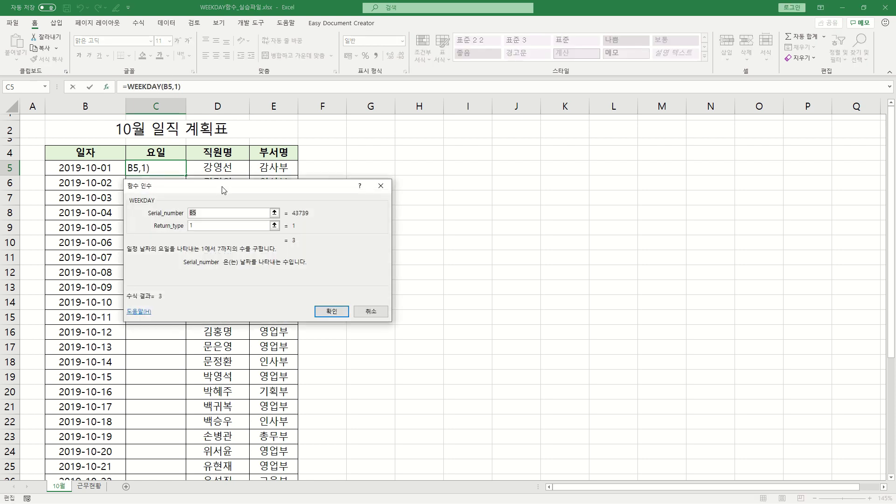
drag(222, 190, 232, 195)
click(223, 229)
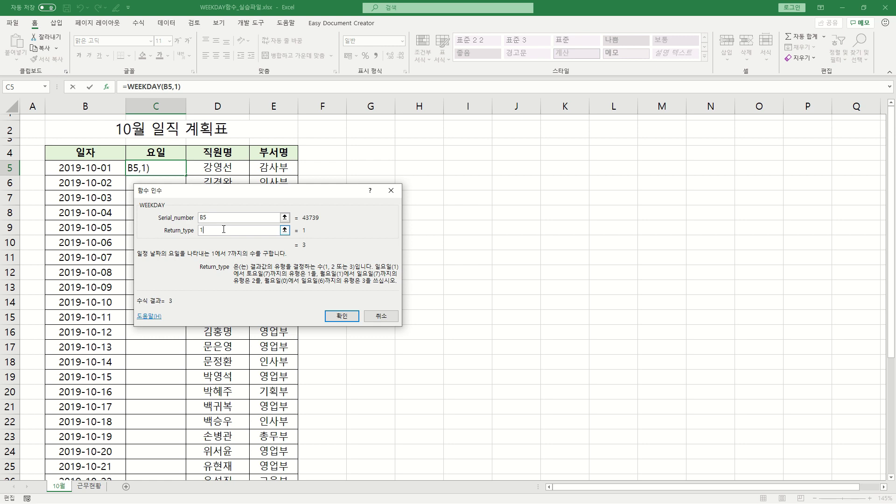
key(Return)
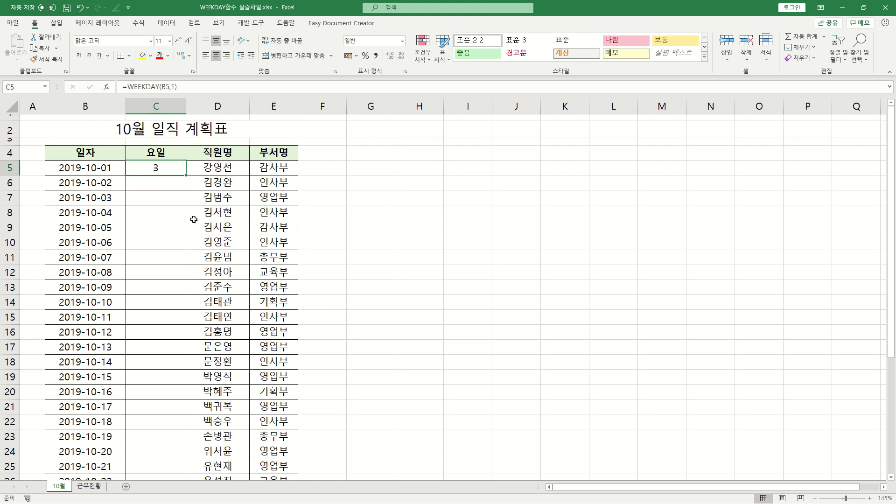
double_click(185, 175)
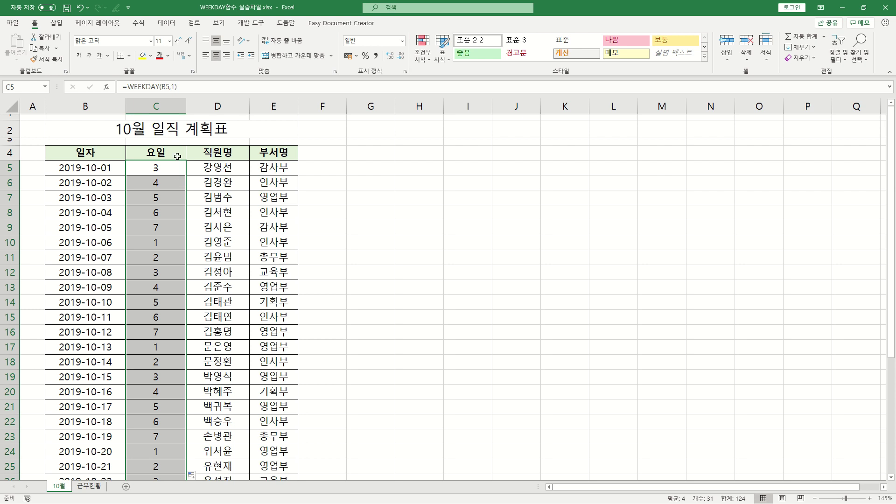
Examine the description of the Return_type options in C5's WEEKDAY arguments, leaving the formula as it is
click(173, 166)
click(109, 86)
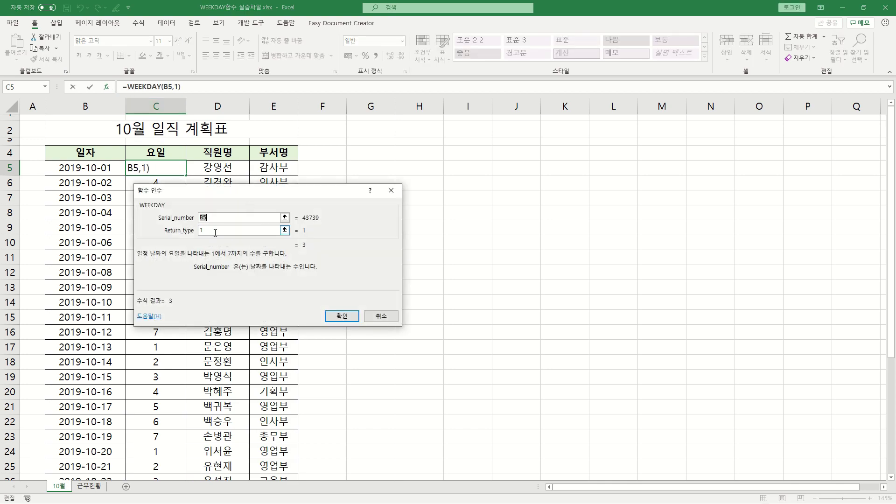
click(211, 231)
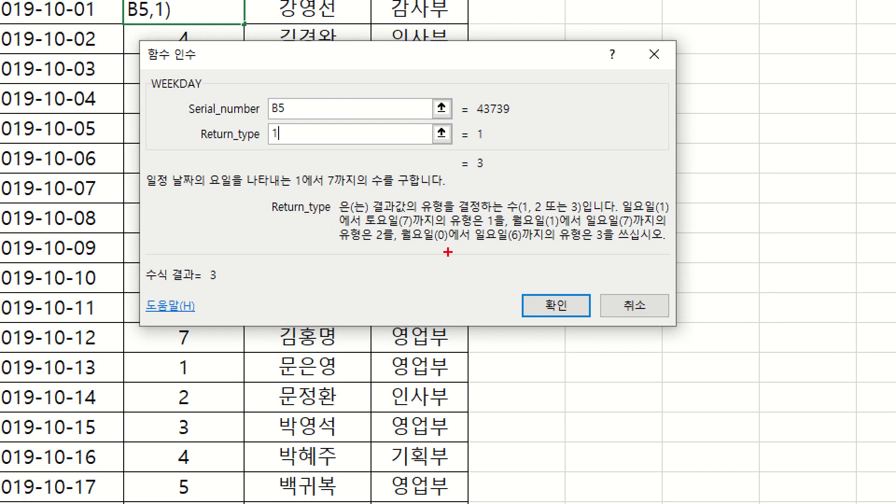
drag(514, 226, 648, 226)
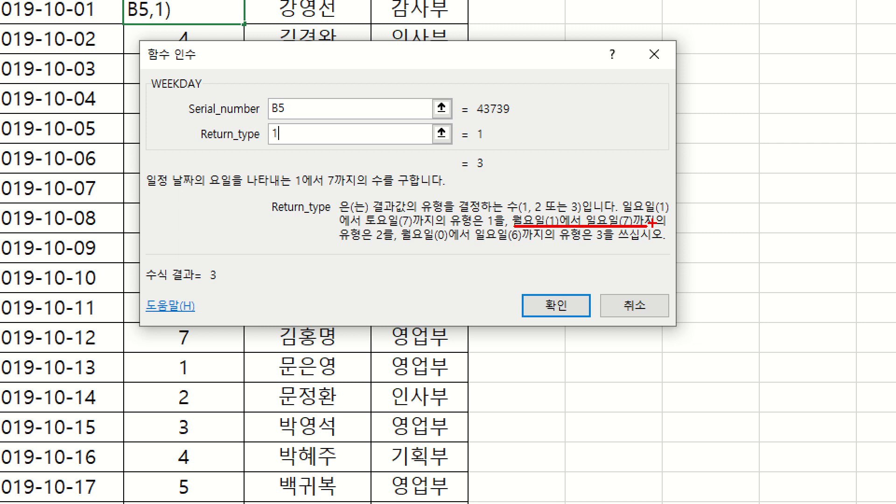
drag(256, 146, 312, 146)
key(Escape)
click(382, 319)
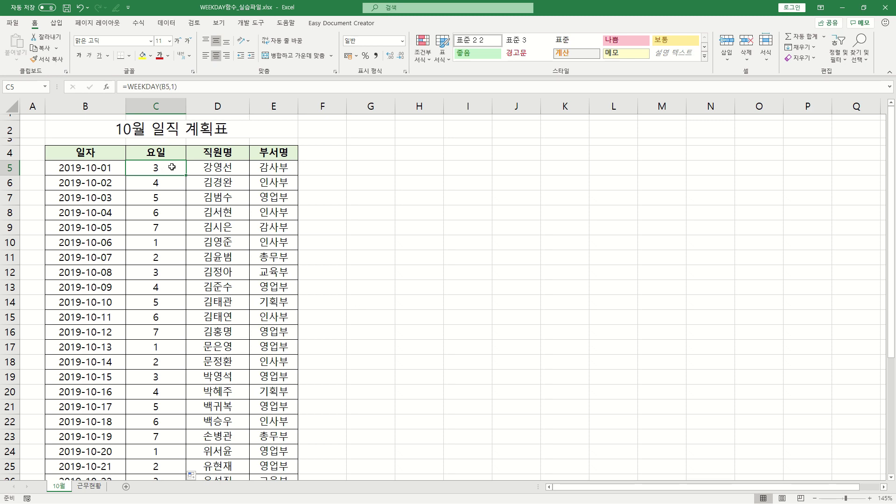
Delete the WEEKDAY formulas from the 요일 column, starting at C5
key(ctrl+shift+Down)
scroll(174, 168, up, 4)
key(Delete)
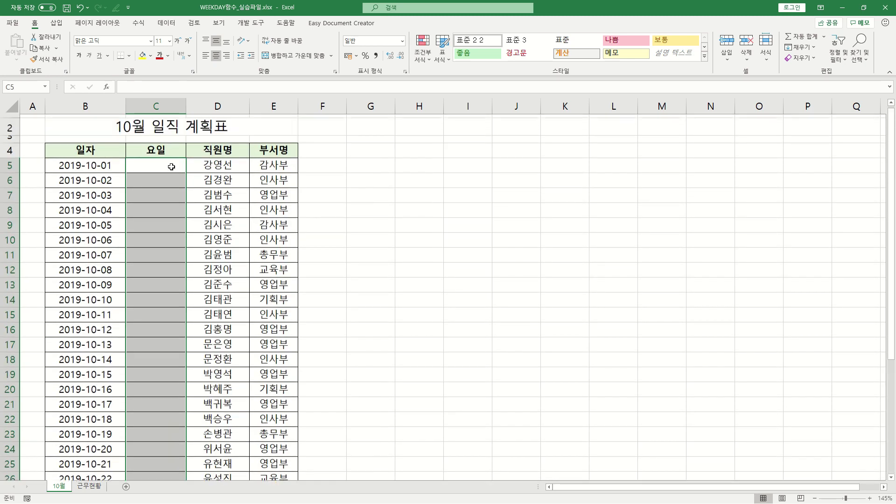
Start a CHOOSE function in C5 and open its function arguments
click(163, 166)
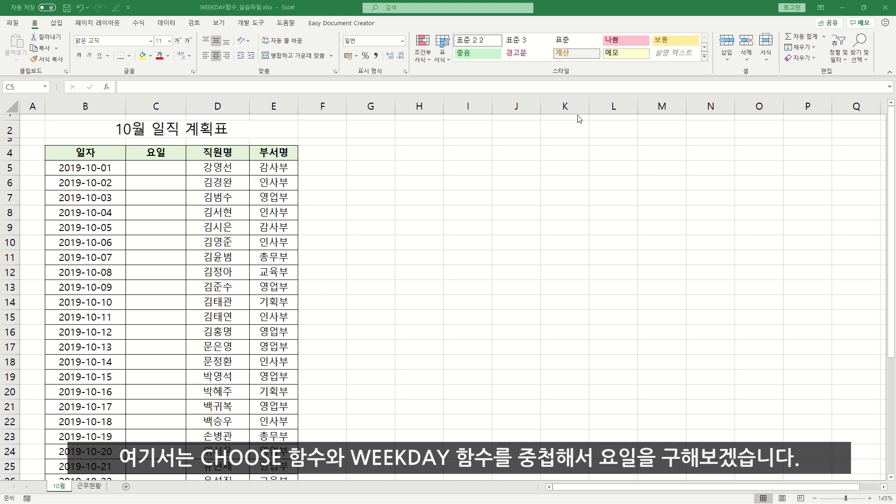
click(163, 168)
text(=)
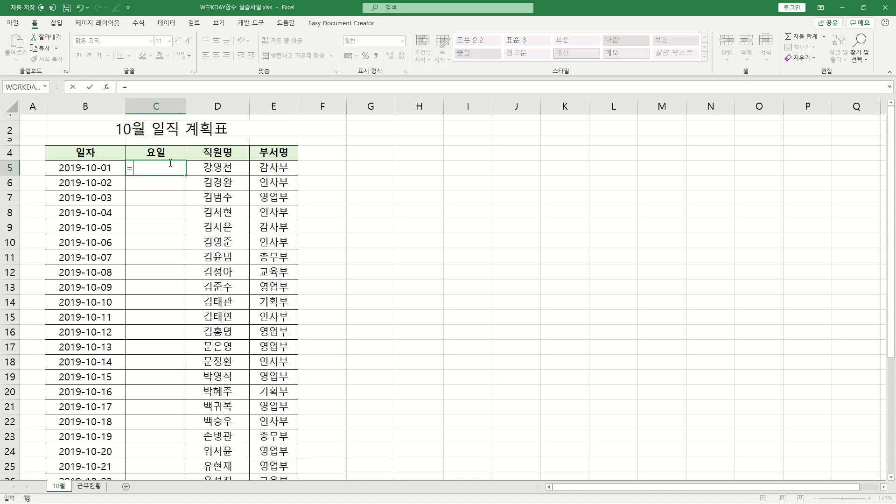
text(CHO)
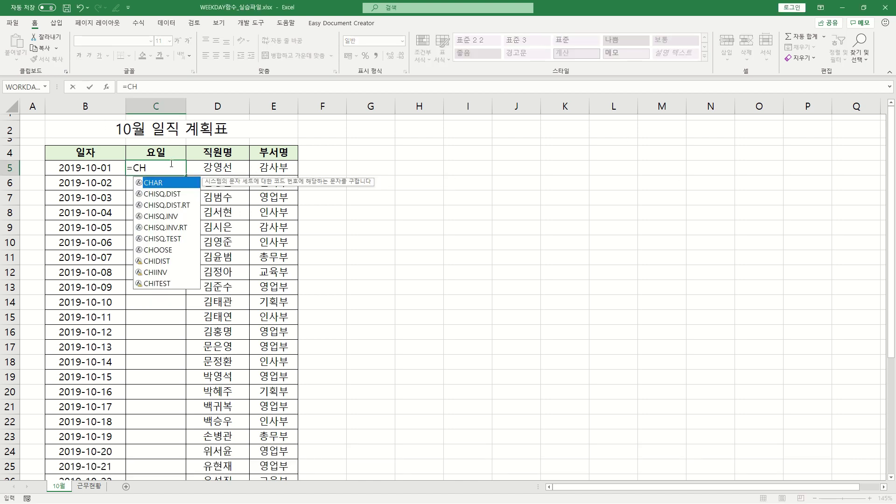
key(Tab)
click(105, 89)
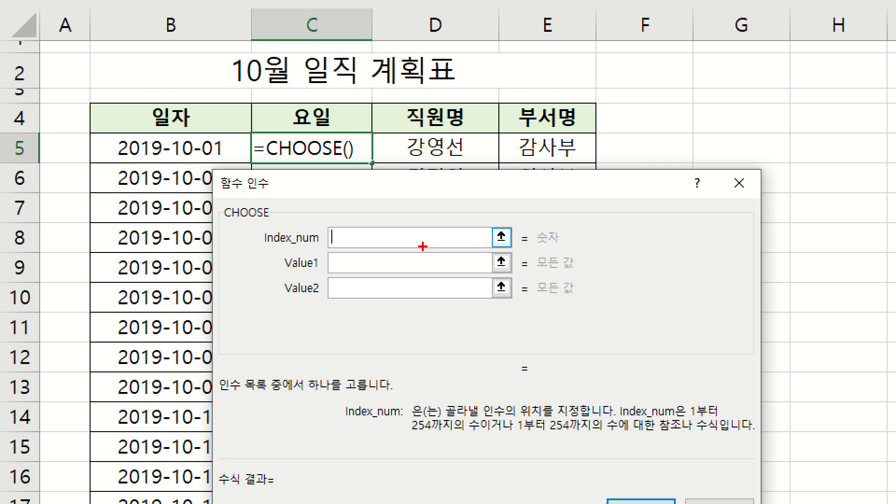
drag(279, 248, 351, 248)
mouse_move(330, 197)
mouse_down()
mouse_move(330, 213)
mouse_move(370, 202)
mouse_move(401, 209)
mouse_move(399, 218)
mouse_move(421, 201)
mouse_move(447, 213)
mouse_move(424, 228)
mouse_up()
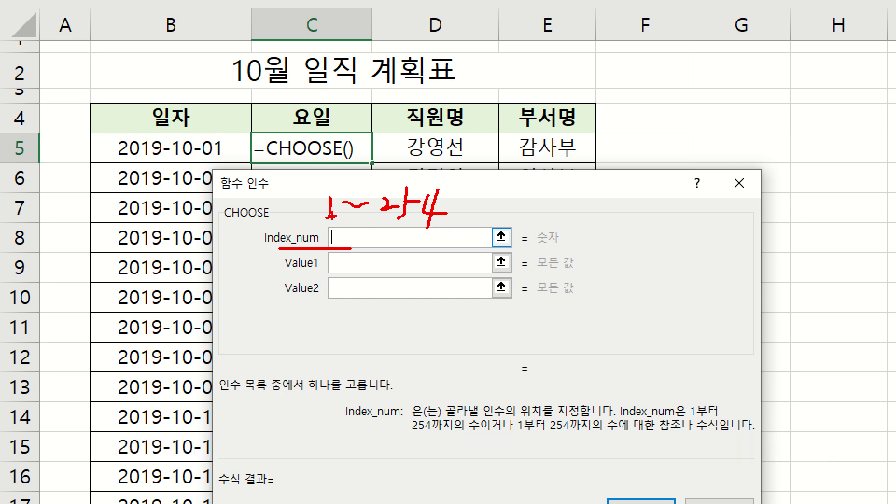
mouse_move(335, 273)
mouse_down()
mouse_move(353, 272)
mouse_move(321, 267)
mouse_move(291, 178)
mouse_move(311, 161)
mouse_move(316, 179)
mouse_up()
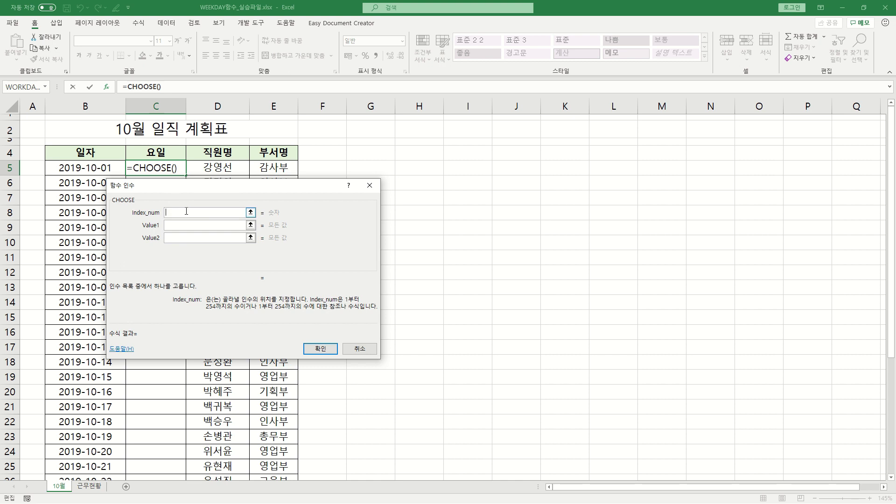
Enter WEEKDAY() as the Index_num of CHOOSE and open the nested function's arguments
drag(42, 161, 129, 176)
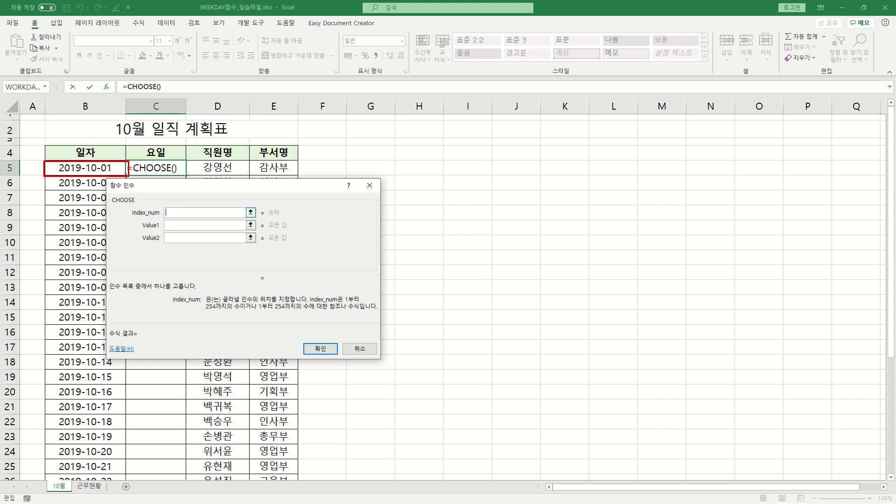
text(WEEK)
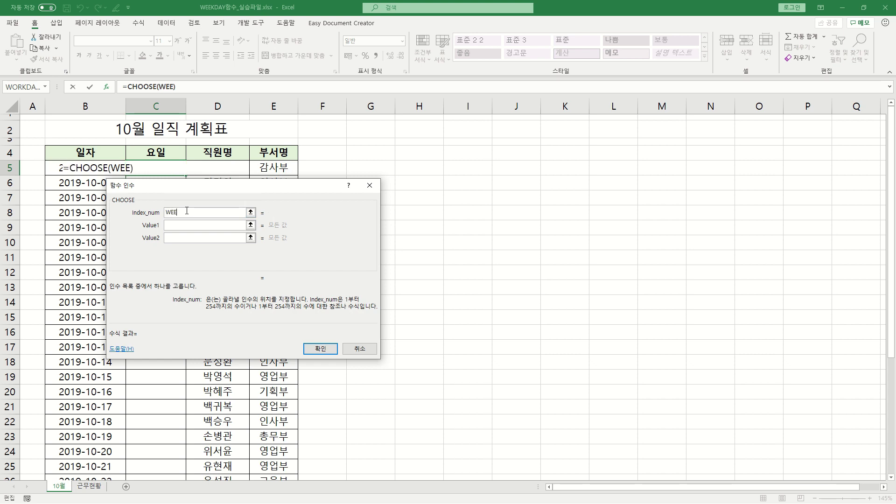
text(DAY())
click(176, 86)
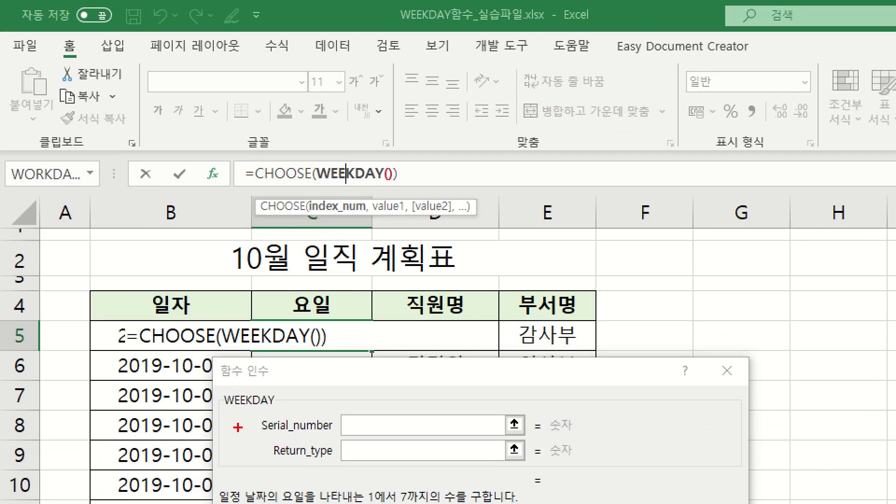
drag(217, 407, 292, 407)
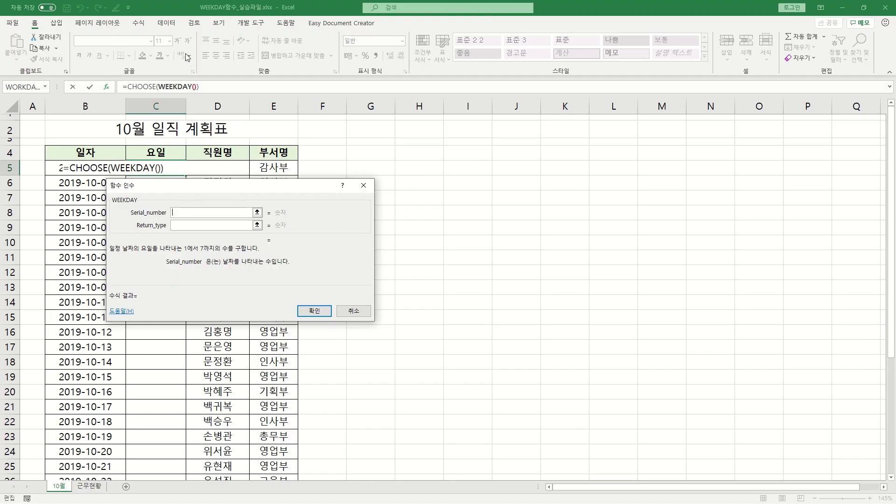
Set WEEKDAY's Serial_number to B5 and Return_type to 1, and return to the CHOOSE arguments
click(77, 172)
click(187, 224)
text(1)
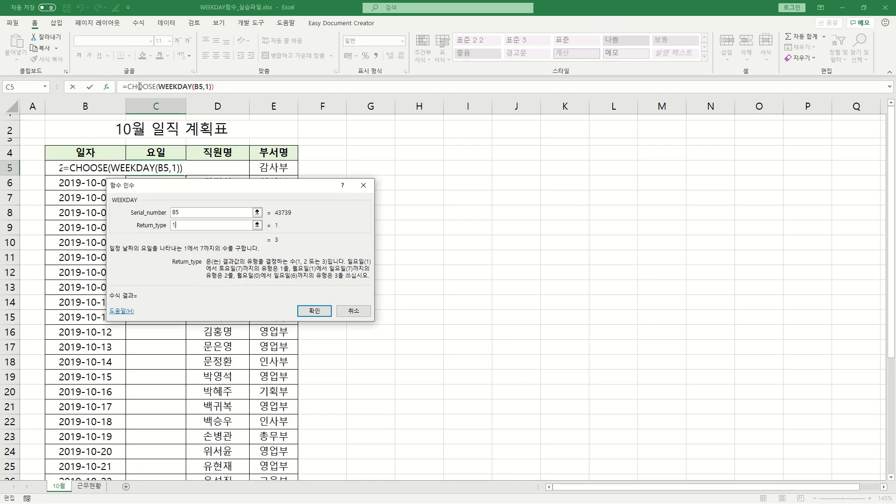
click(280, 173)
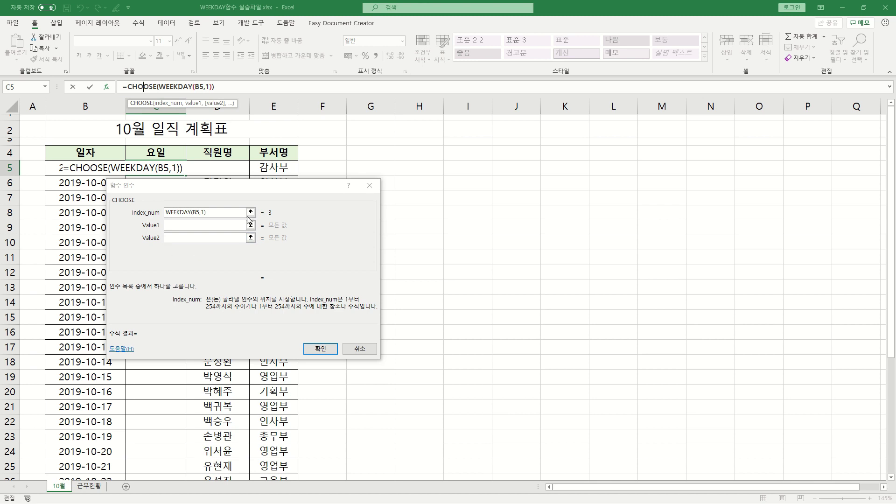
Enter 일요일, 월요일, 화요일, 수요일, 목요일, 금요일 and 토요일 as Value1 to Value7 of CHOOSE and confirm the formula
click(196, 226)
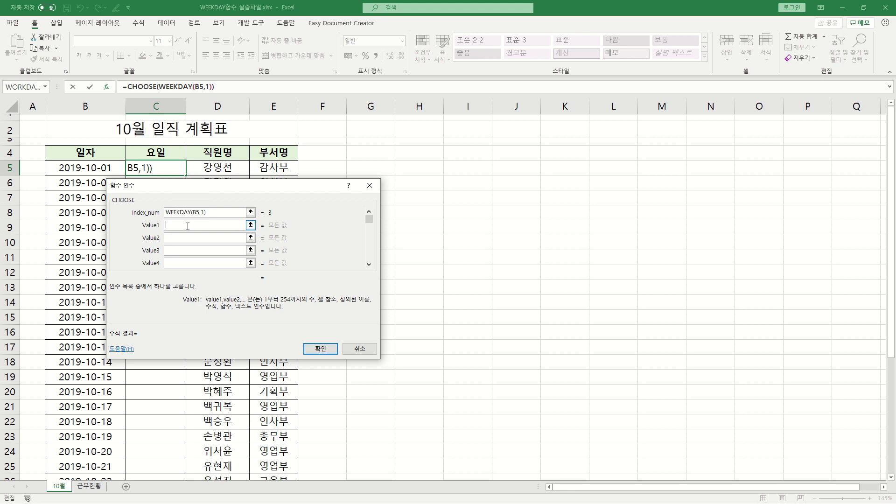
text(일요일)
key(Tab)
text(월요일)
key(Tab)
text(황요일)
key(Tab)
text(수요일)
key(Tab)
text(목요일)
key(Tab)
text(ㄱ금요일)
key(Tab)
text(토용)
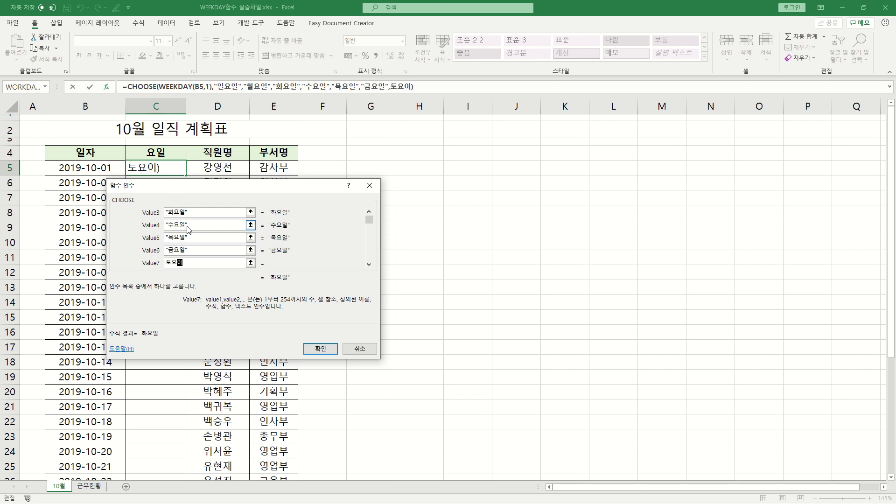
text(일)
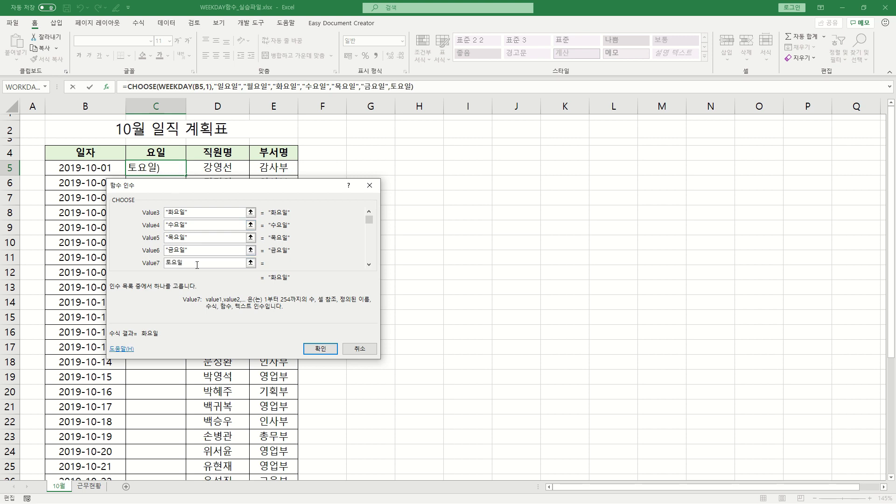
click(328, 349)
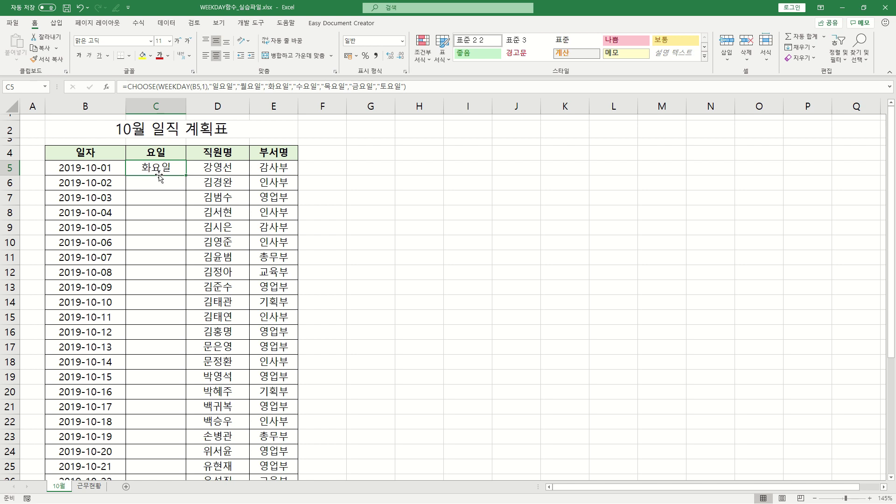
Fill C5's formula down the 요일 column and review its CHOOSE arguments
double_click(187, 176)
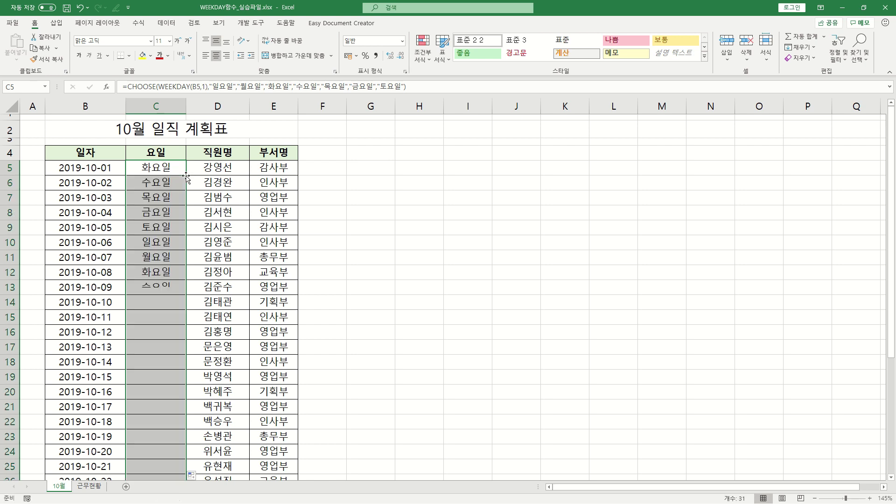
click(173, 169)
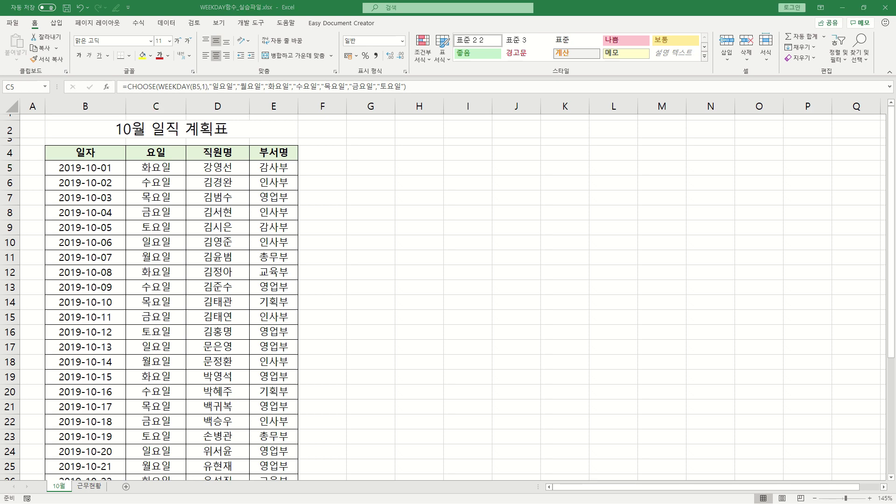
click(106, 87)
click(213, 212)
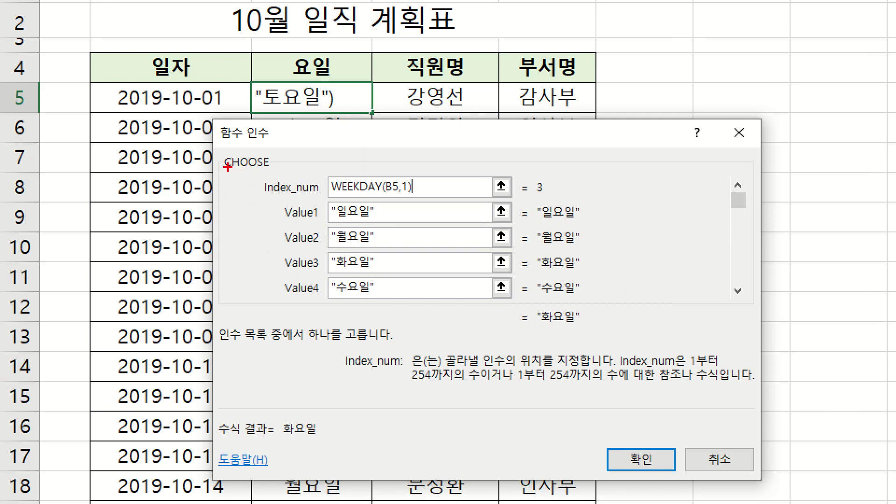
drag(221, 168, 273, 169)
drag(332, 195, 426, 194)
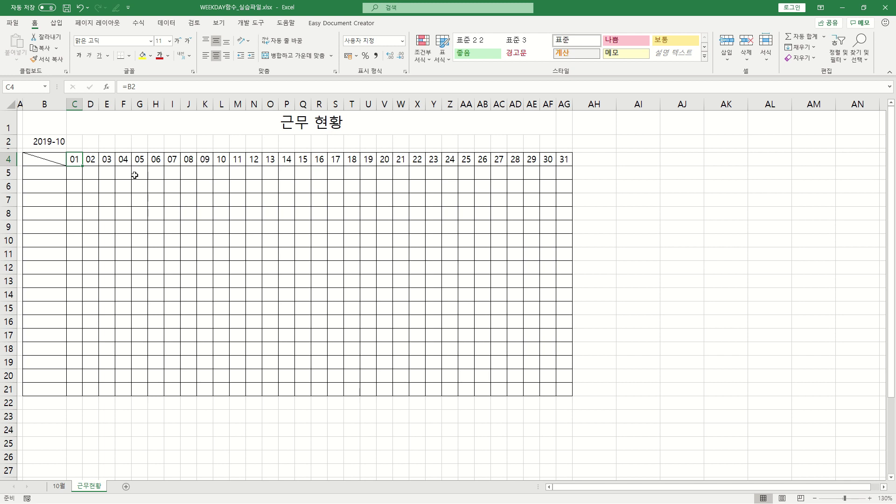
Create a conditional formatting rule for the dates in C4:AG4 of the 근무현황 sheet, using the formula-based rule type
drag(74, 160, 565, 156)
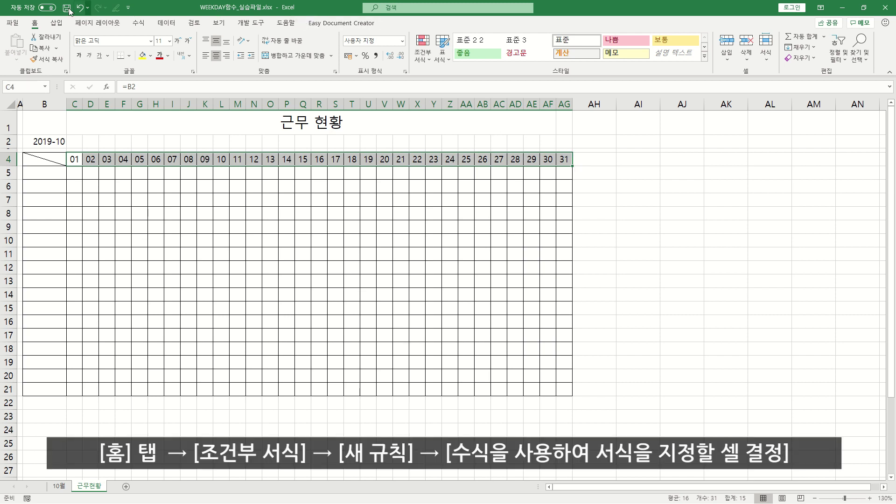
click(423, 49)
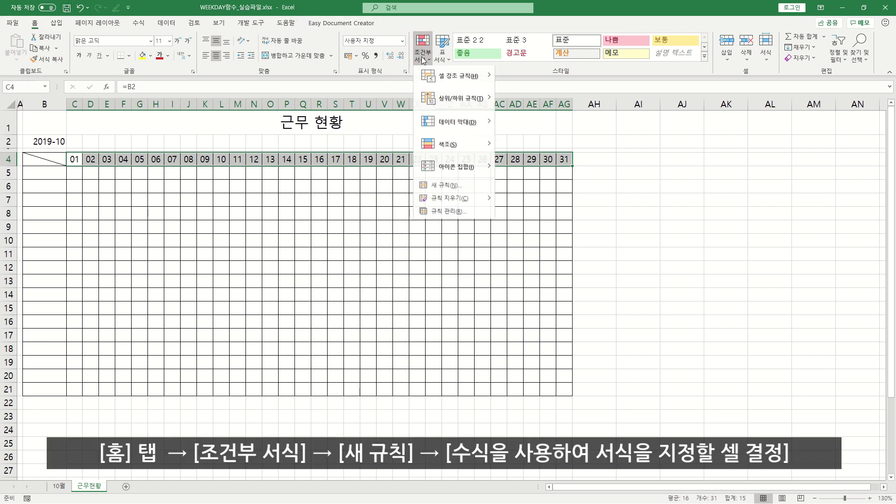
click(443, 189)
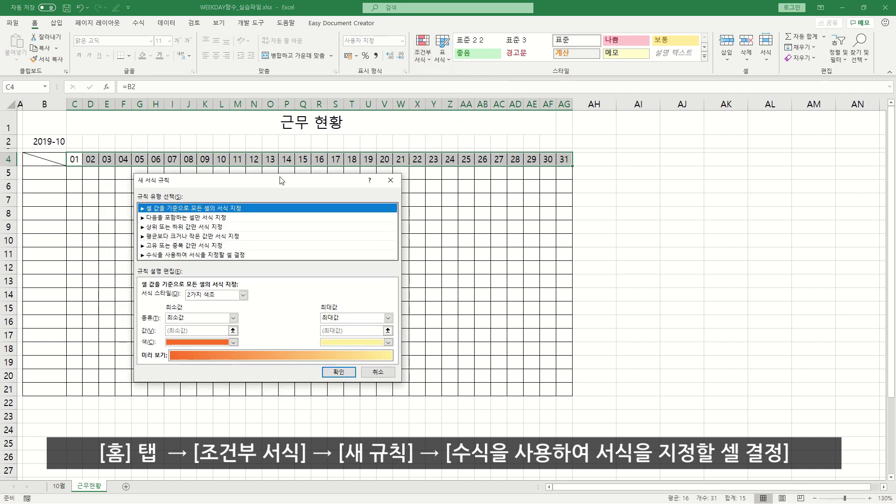
click(171, 255)
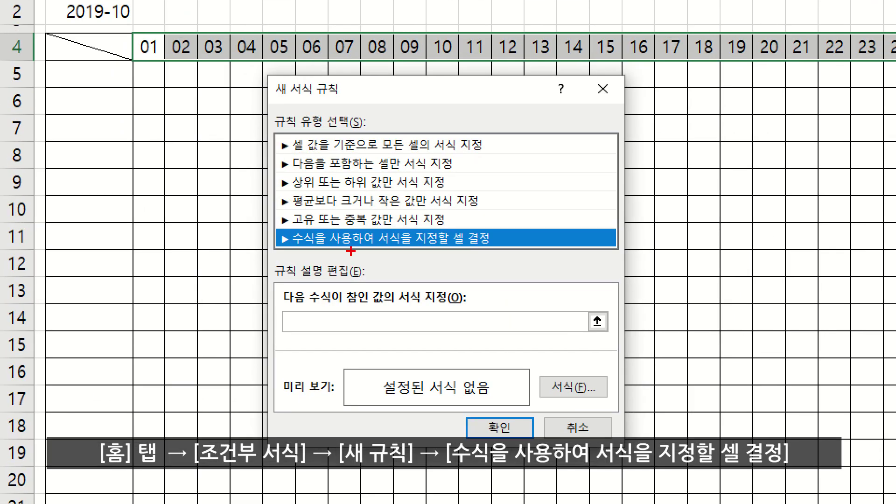
drag(302, 250, 514, 252)
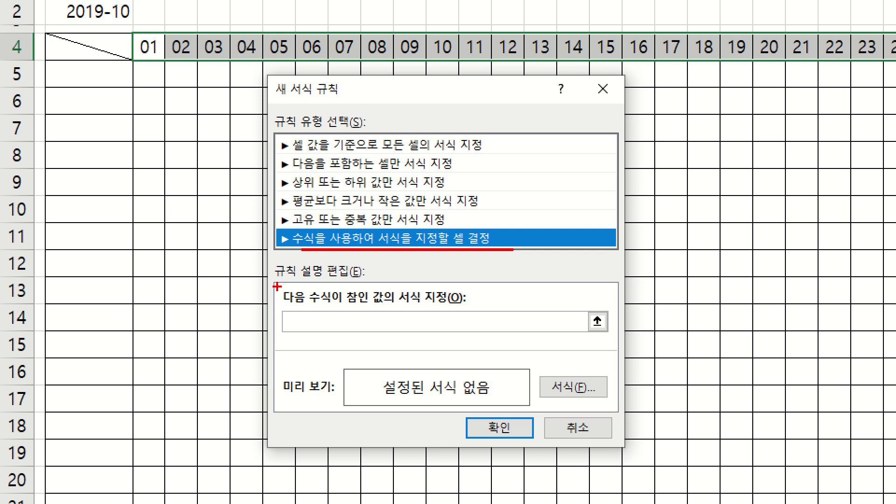
mouse_move(278, 282)
mouse_down()
mouse_move(305, 337)
mouse_move(588, 332)
mouse_move(616, 334)
mouse_move(614, 343)
mouse_up()
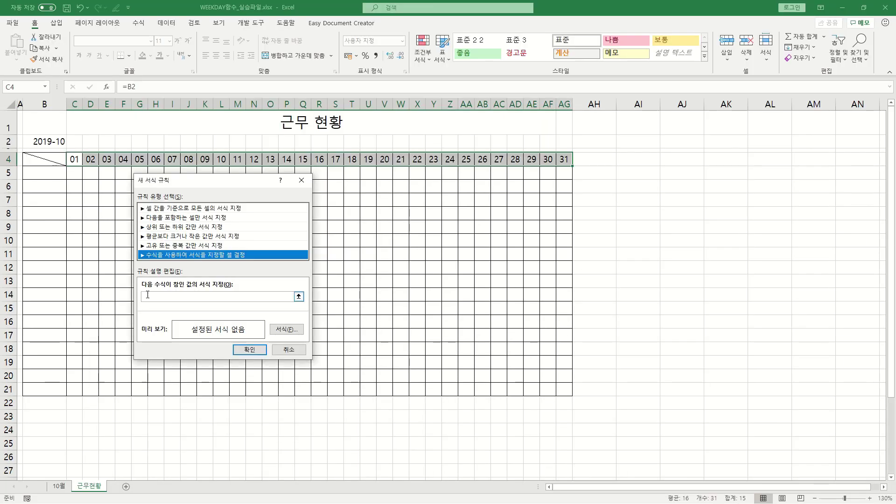
Begin the rule formula with =WEEKDAY( and a reference to the first date, made relative as C4
click(176, 296)
text(=)
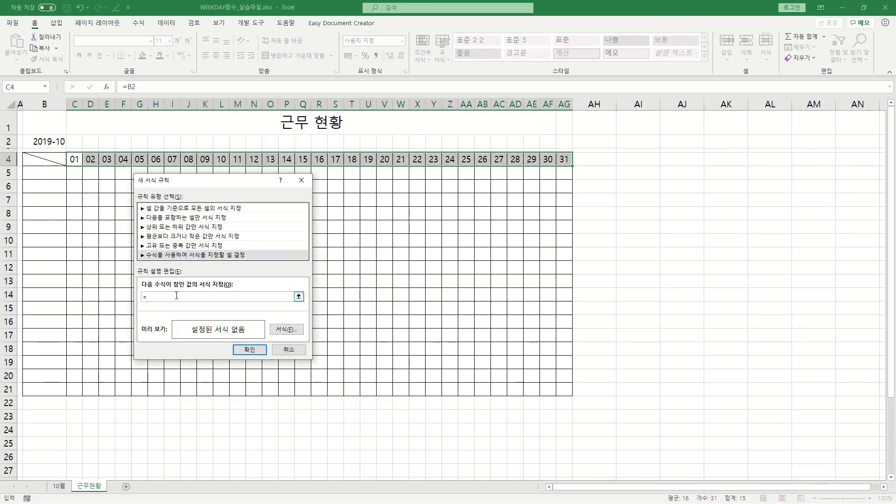
text(WEEKDAY()
click(74, 161)
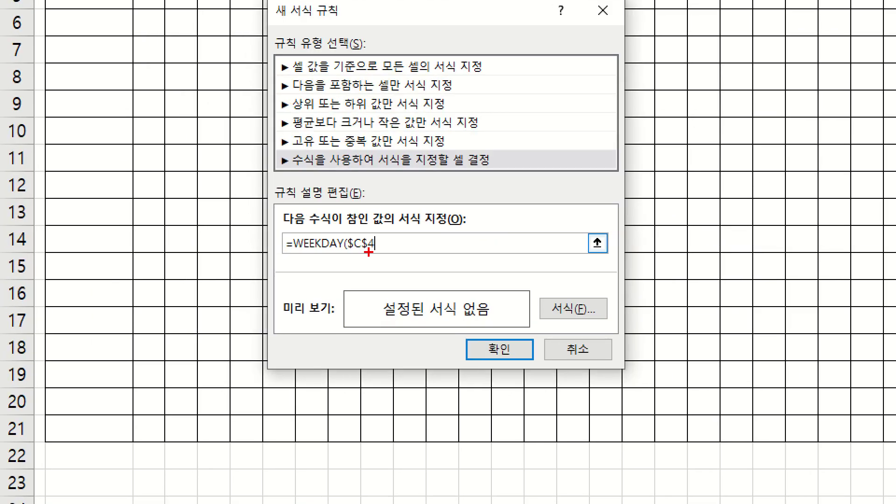
drag(338, 253, 387, 253)
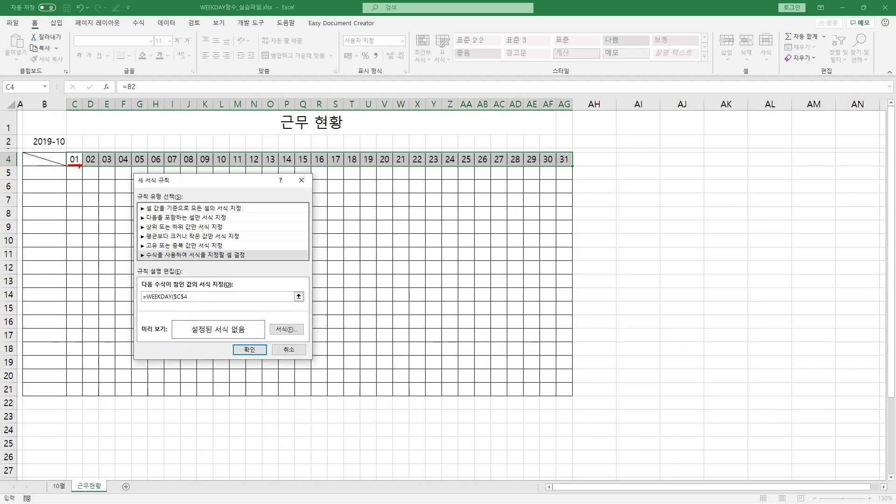
key(Escape)
key(F4)
key(F4)
key(F4)
click(187, 296)
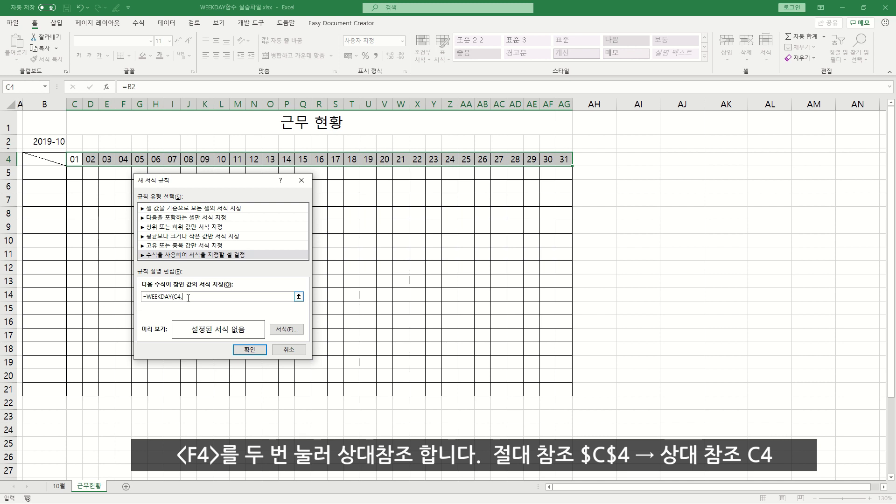
Complete the rule formula as =WEEKDAY(C4,2)=7
text(,2)
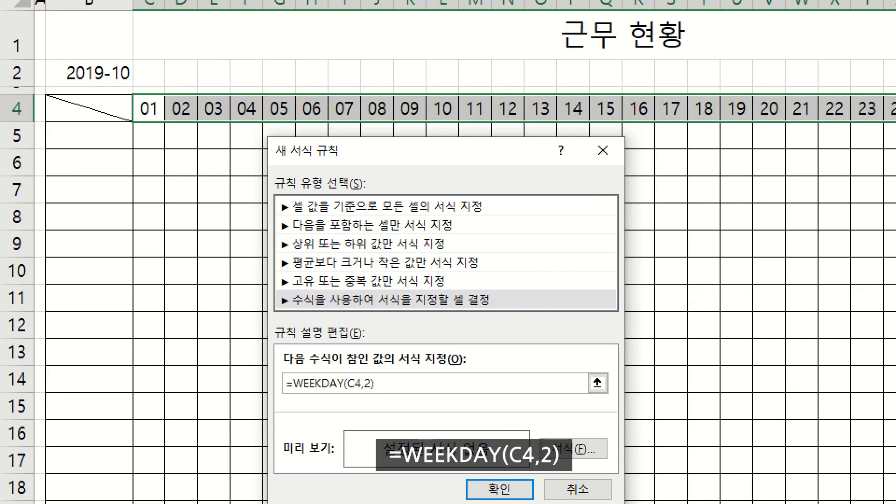
drag(287, 398, 383, 398)
drag(135, 122, 166, 122)
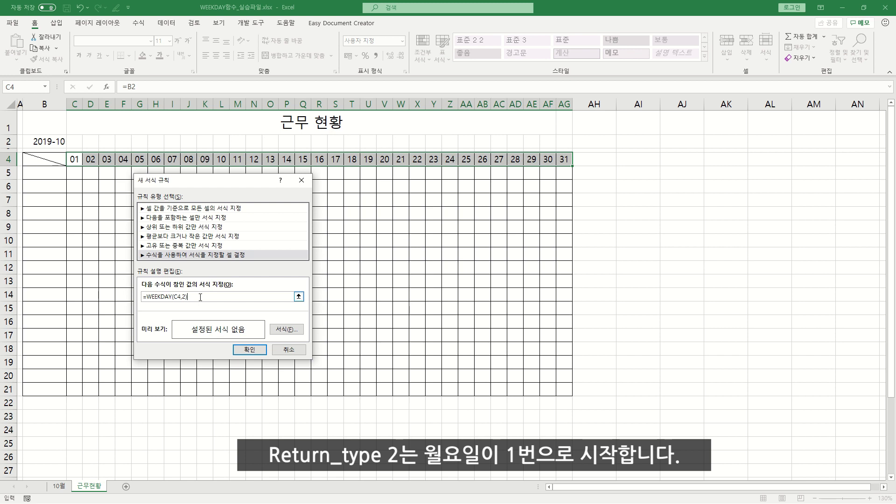
text(7)
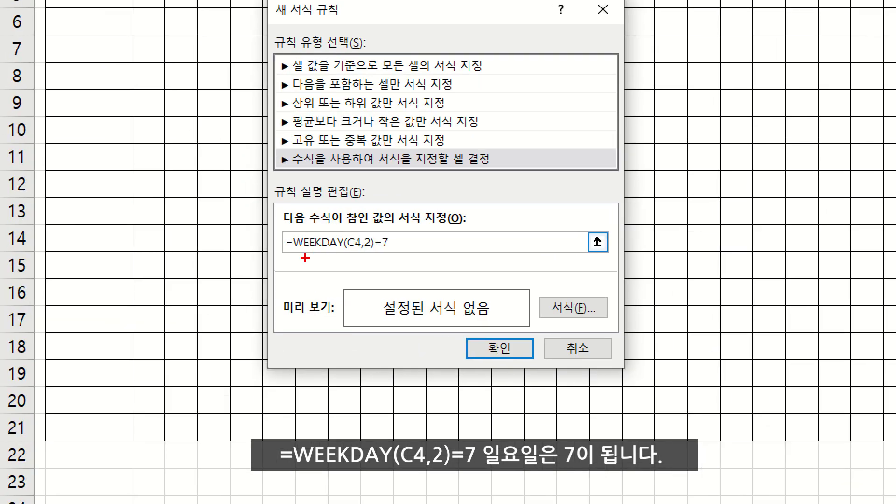
drag(285, 258, 401, 257)
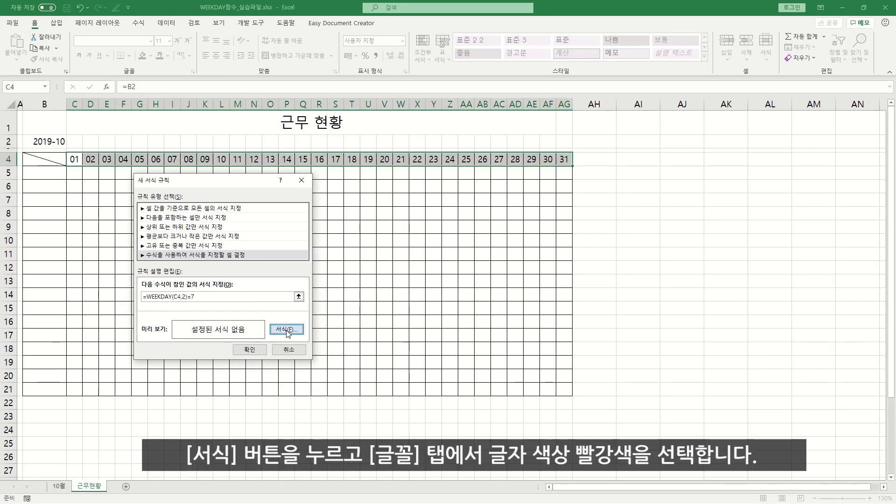
Give the =WEEKDAY(C4,2)=7 rule a bold red font and apply it to the date row
click(286, 329)
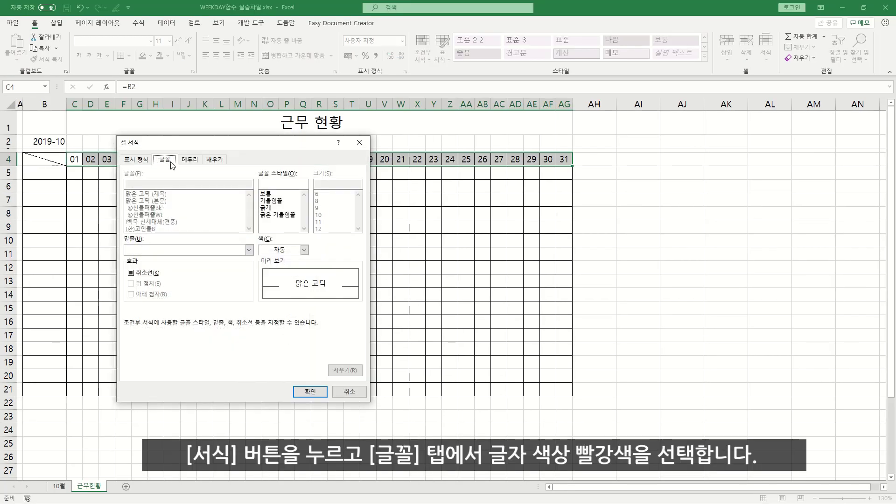
drag(153, 166, 176, 166)
click(305, 249)
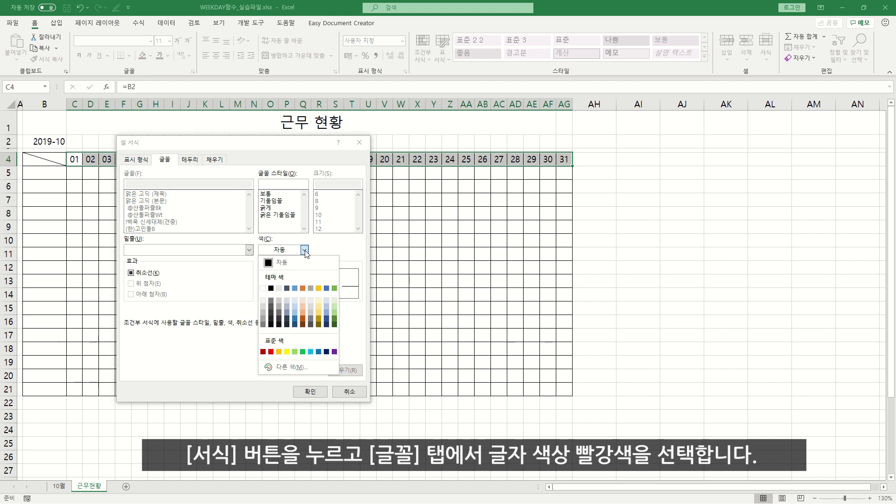
click(271, 352)
click(268, 211)
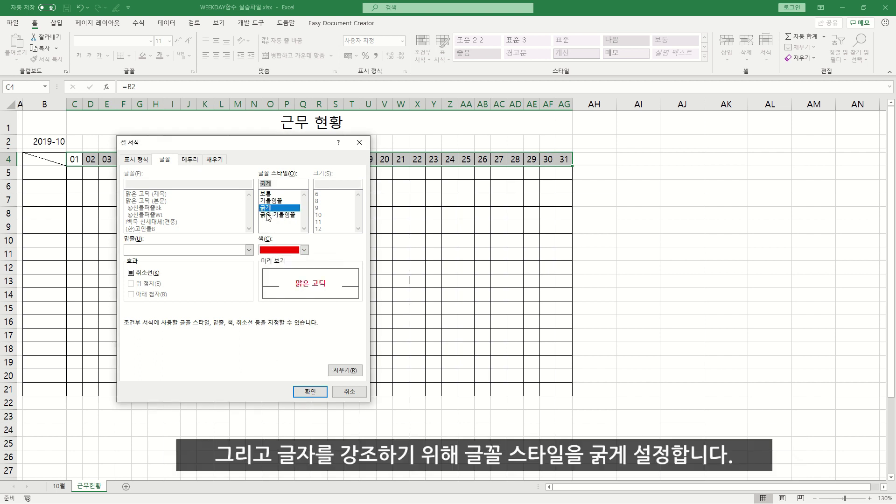
click(310, 391)
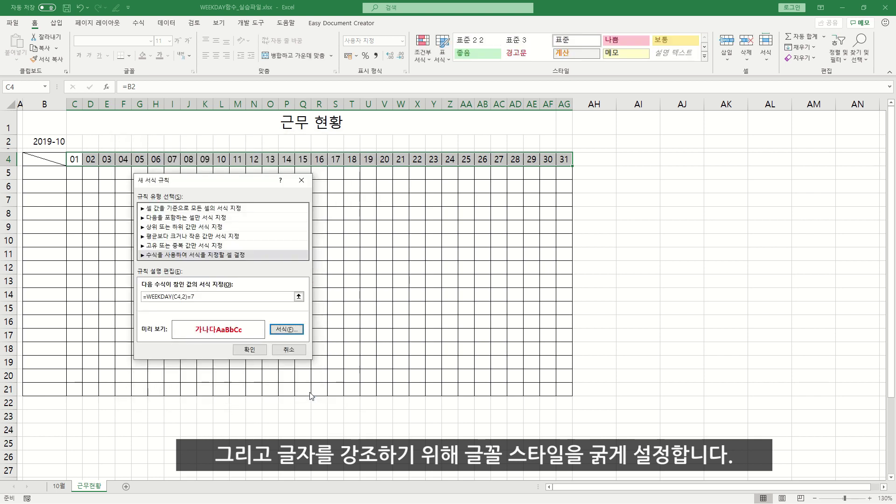
click(252, 351)
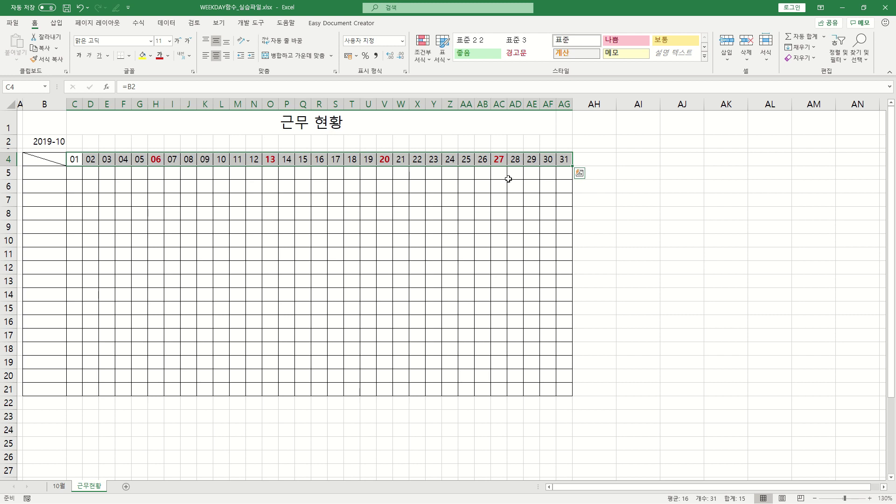
Create another conditional formatting rule for the dates in C4:AG4, using the formula-based rule type
click(422, 52)
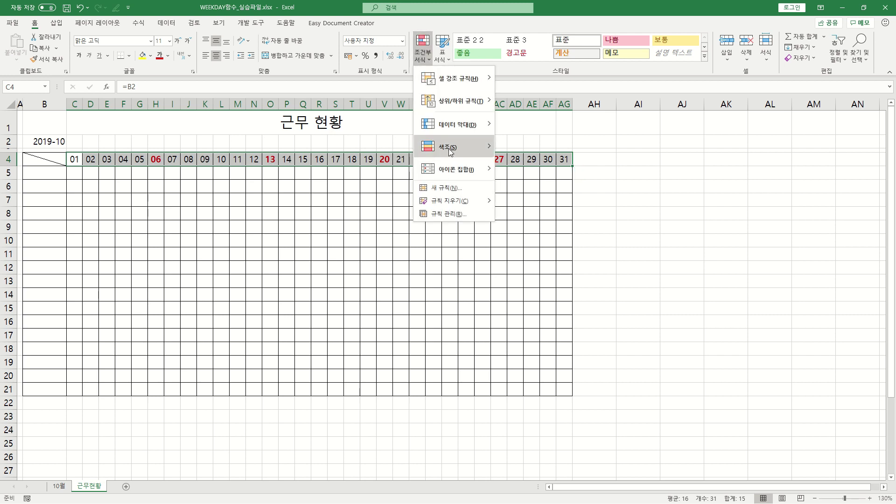
click(444, 187)
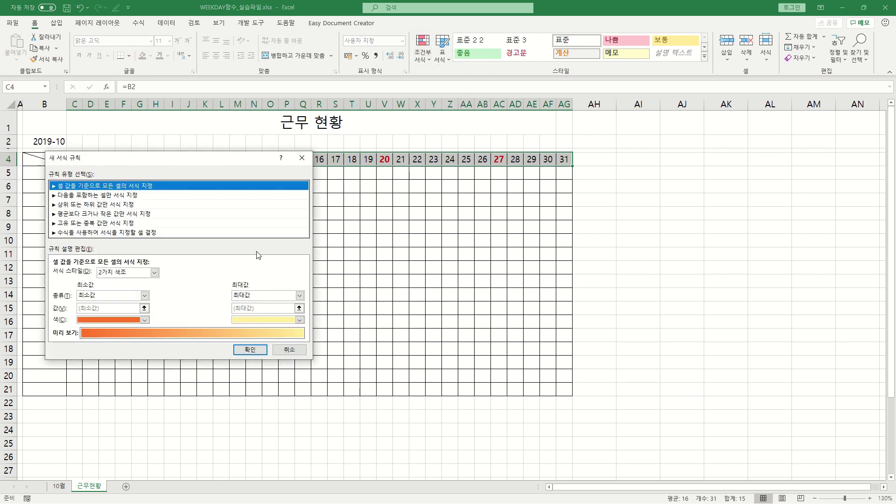
click(95, 233)
drag(154, 157, 238, 183)
click(157, 298)
Enter the new rule's formula as =WEEKDAY(C4,2)=6, with a relative reference to the first date
text(=WEEKDAY())
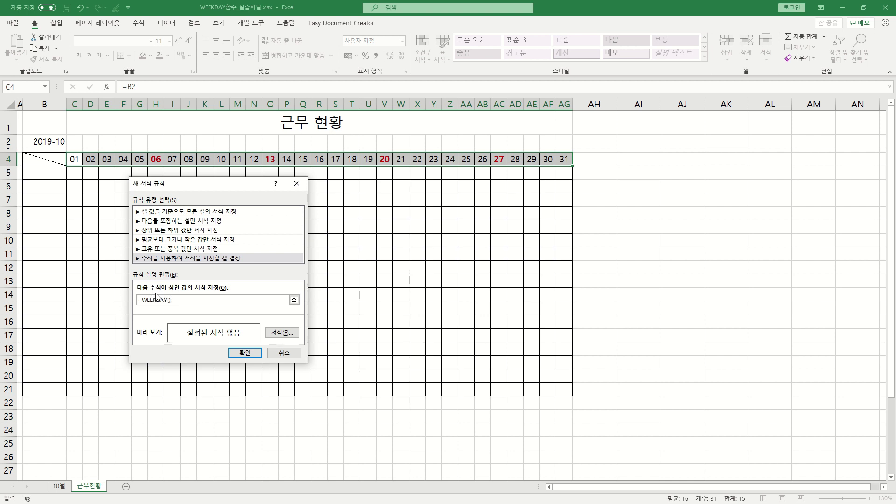
click(75, 162)
key(F4)
key(F4)
key(F4)
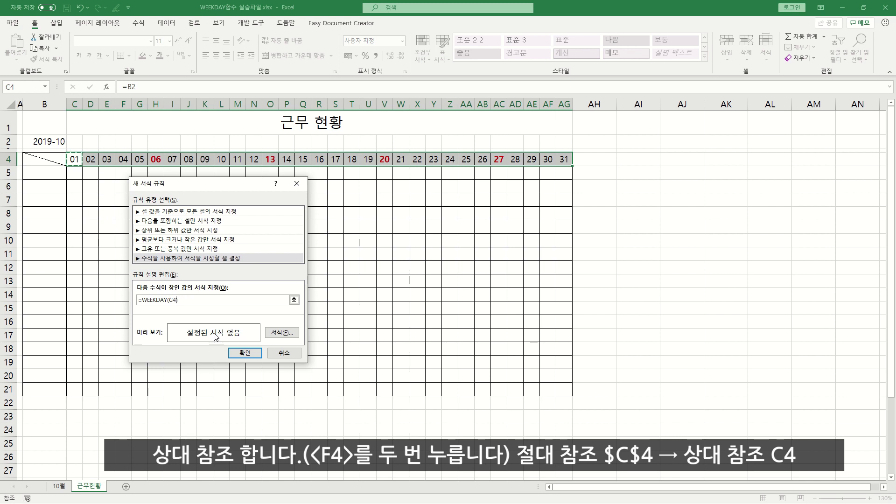
text(,2)
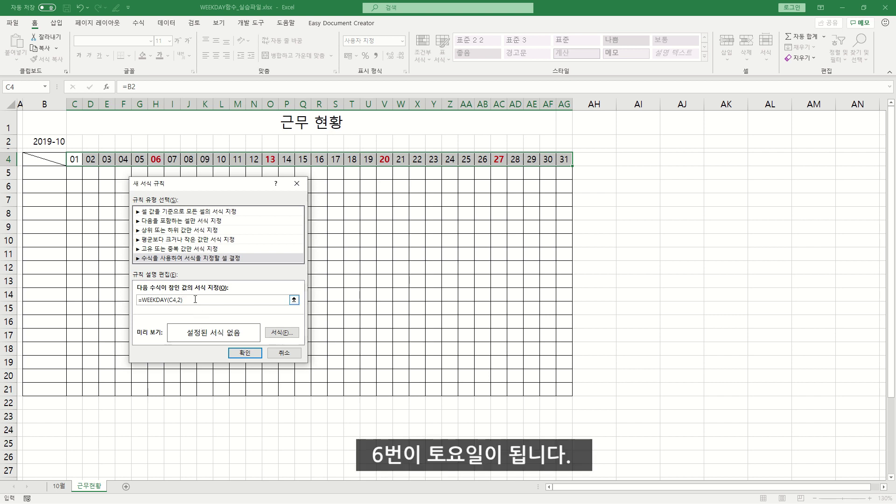
text(=6)
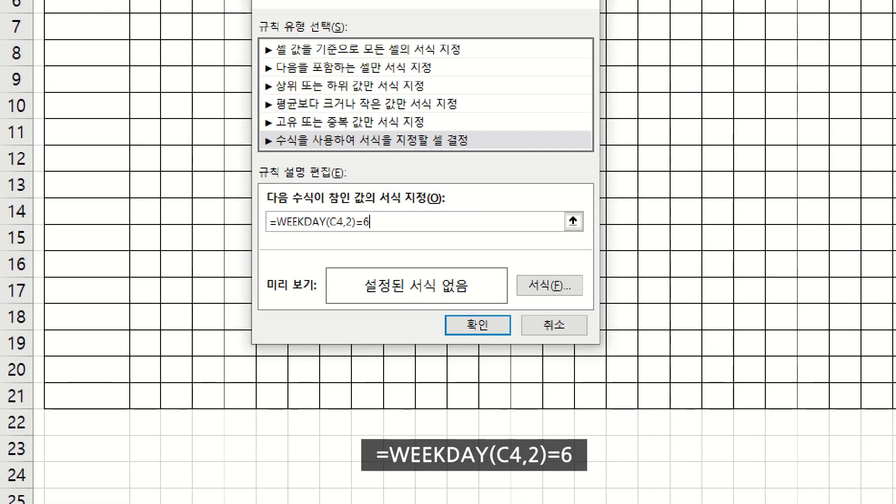
drag(278, 239, 374, 238)
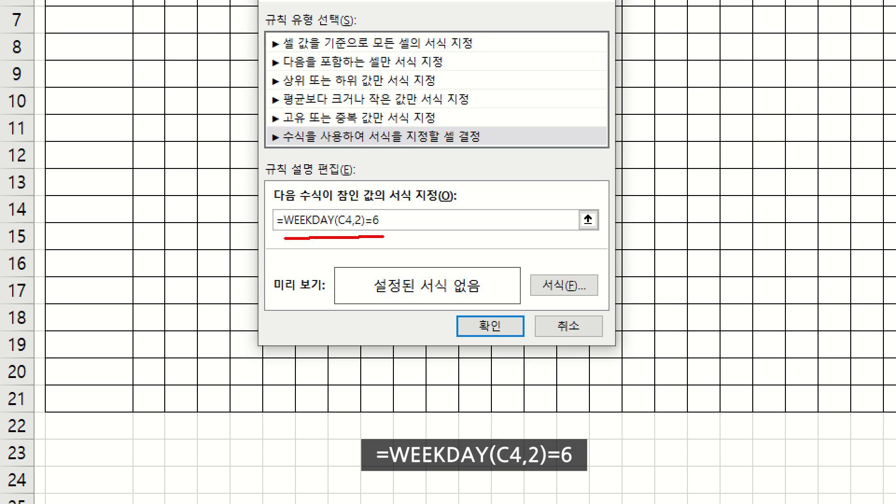
drag(558, 275, 570, 266)
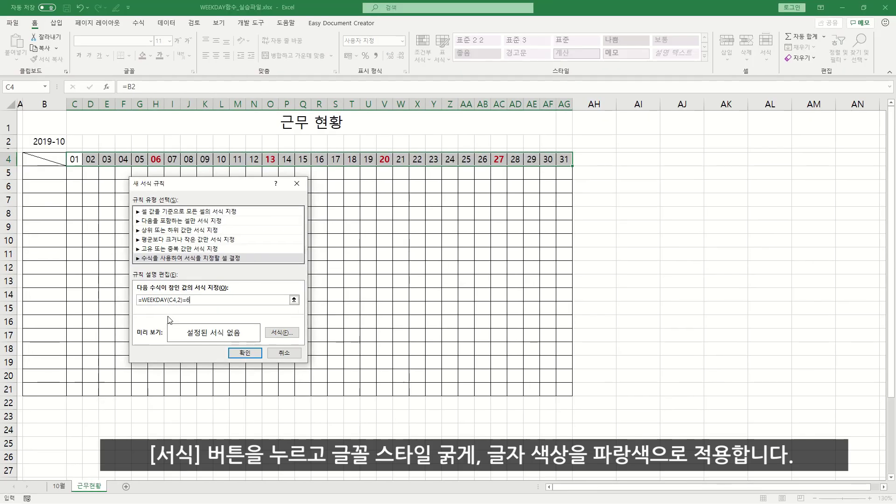
Give the =WEEKDAY(C4,2)=6 rule a bold blue font, apply it and deselect the date row to check the colours
click(563, 285)
click(205, 178)
click(239, 219)
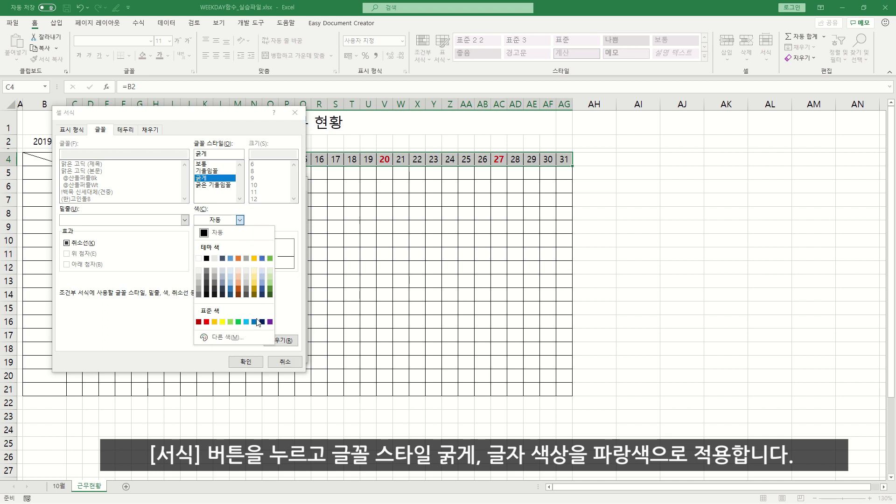
click(254, 322)
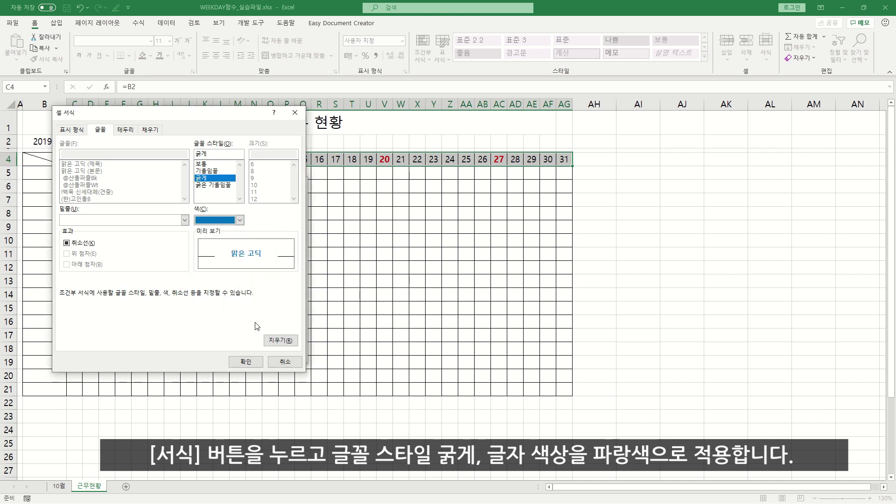
click(246, 363)
click(241, 353)
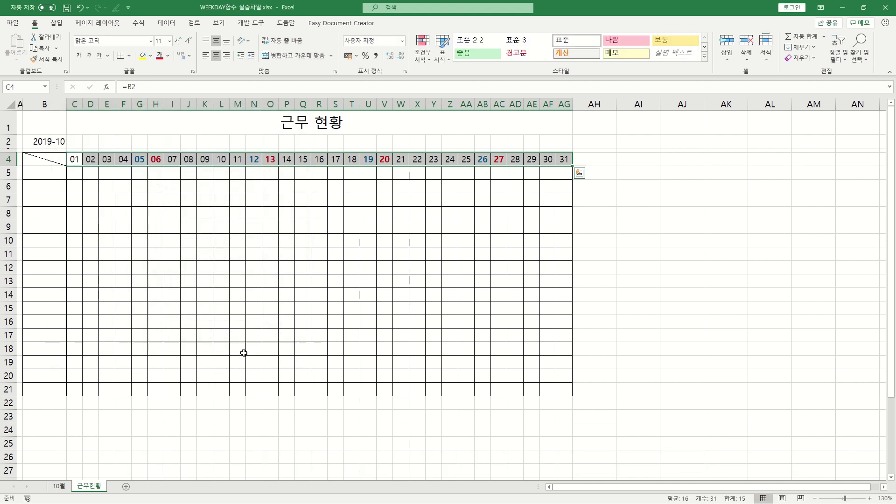
click(146, 191)
click(142, 161)
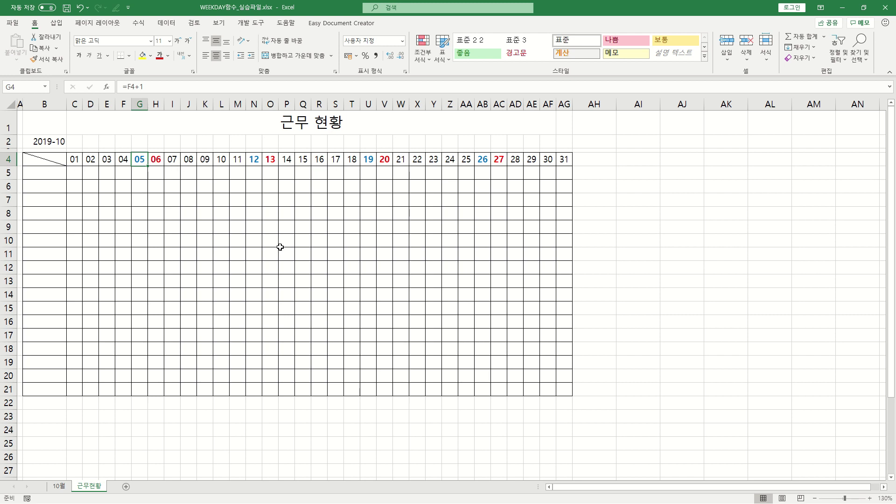
click(237, 173)
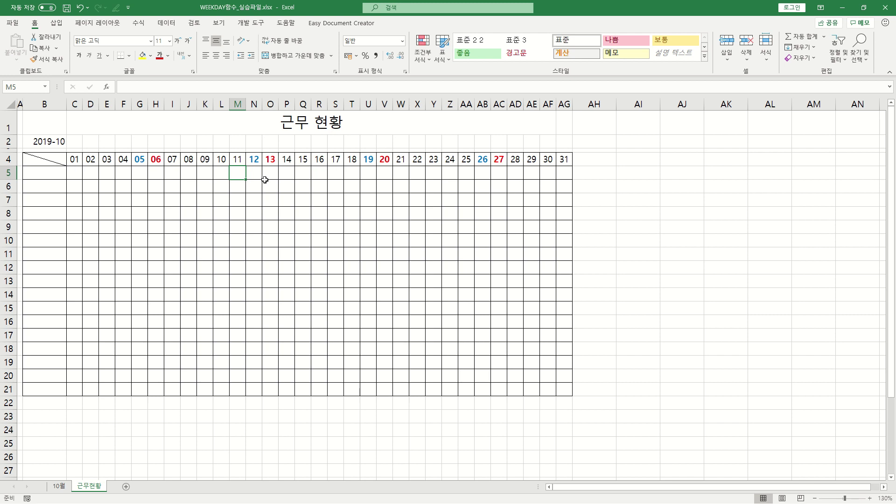
Change the date in B2 to 11-1 and check the weekend formatting in D4 and E4
click(55, 141)
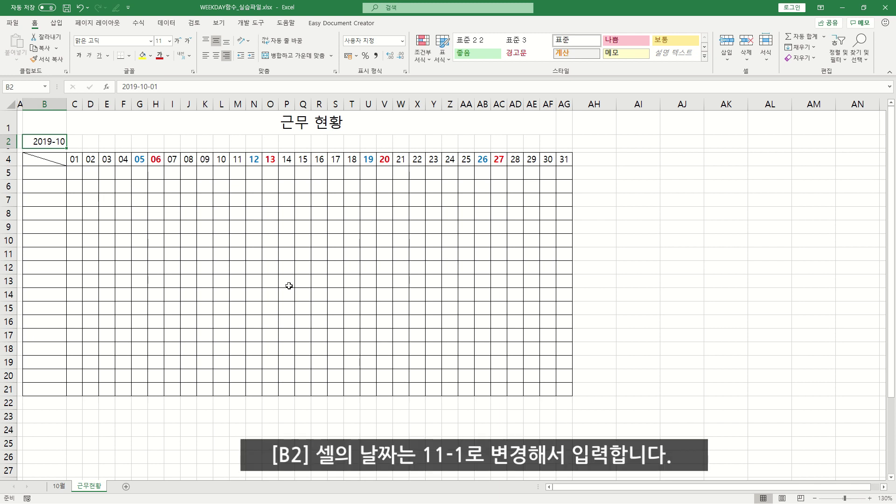
text(11-1)
key(Return)
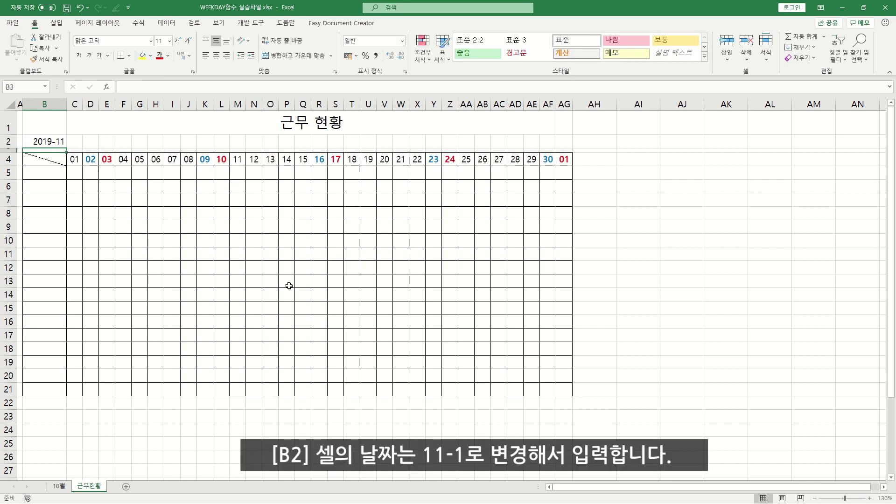
click(59, 140)
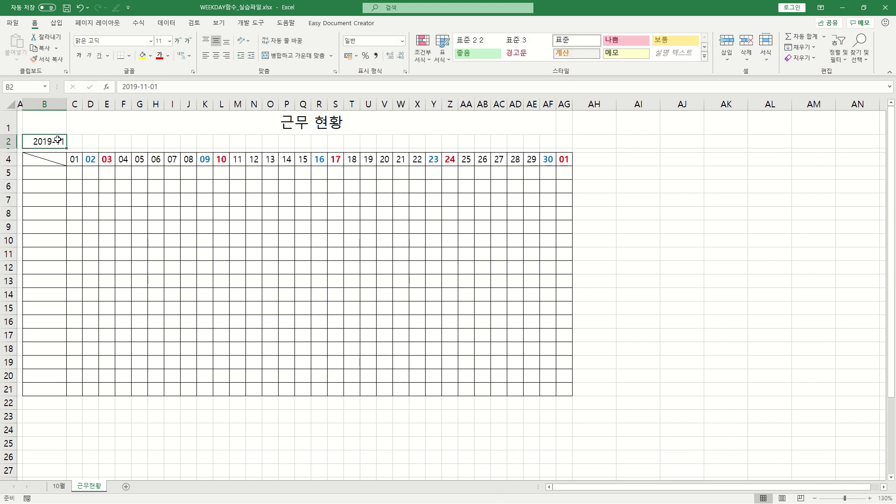
click(92, 163)
click(108, 159)
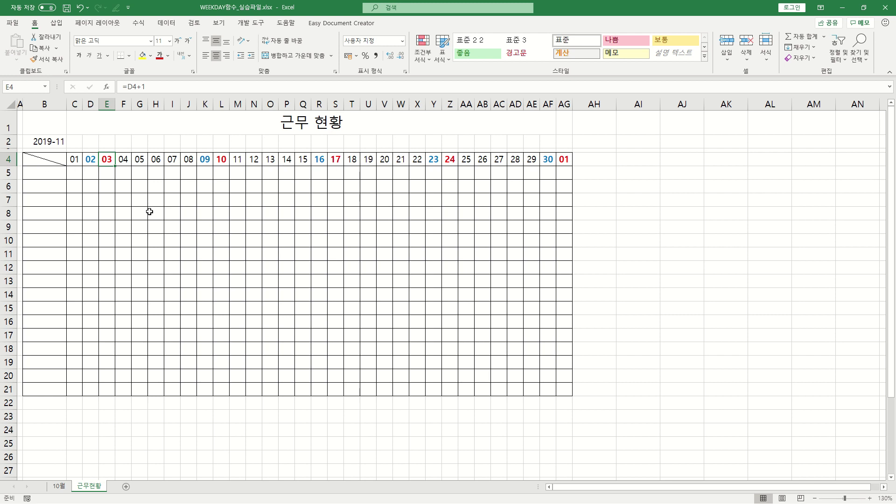
Review the formula in C4 and its reference to B2 without changing it
click(74, 160)
text(=B2)
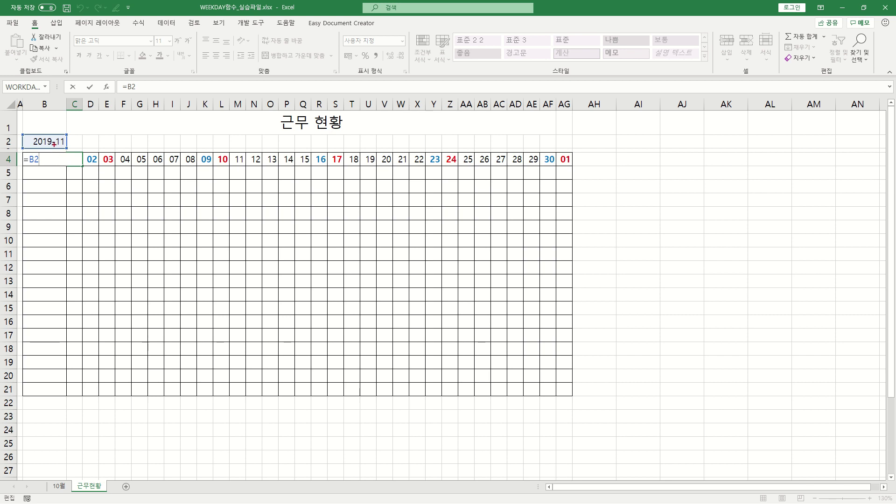
mouse_move(53, 139)
mouse_down()
mouse_move(78, 162)
mouse_move(79, 152)
mouse_up()
key(Escape)
key(ctrl+Return)
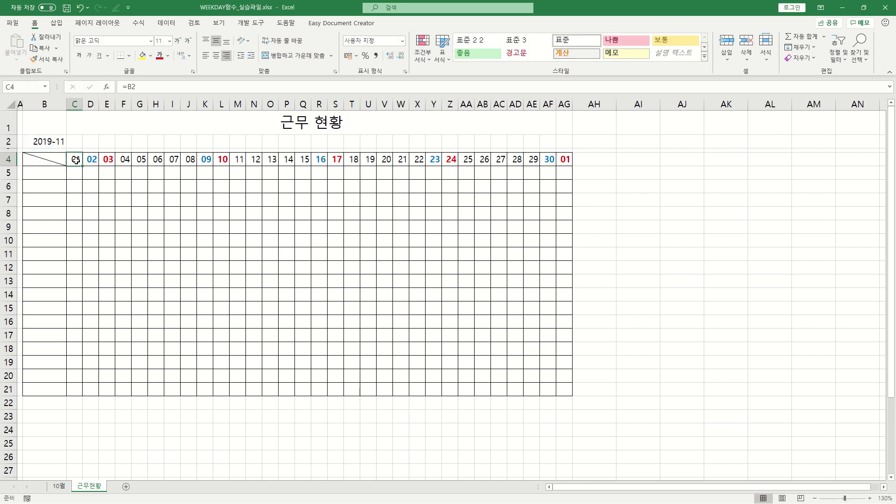
Examine the custom number format applied to C4 in the cell format settings, leaving it as is
key(ctrl+1)
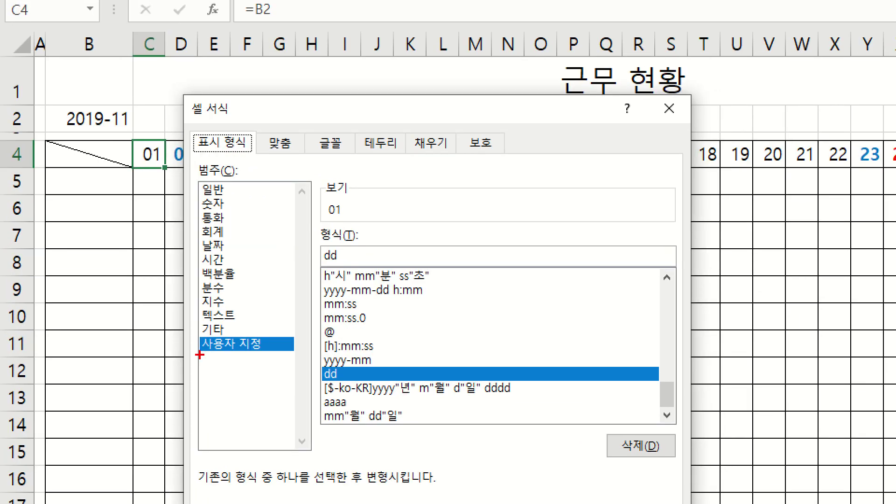
drag(146, 328, 206, 328)
mouse_move(352, 270)
mouse_down()
mouse_move(304, 252)
mouse_move(357, 265)
mouse_up()
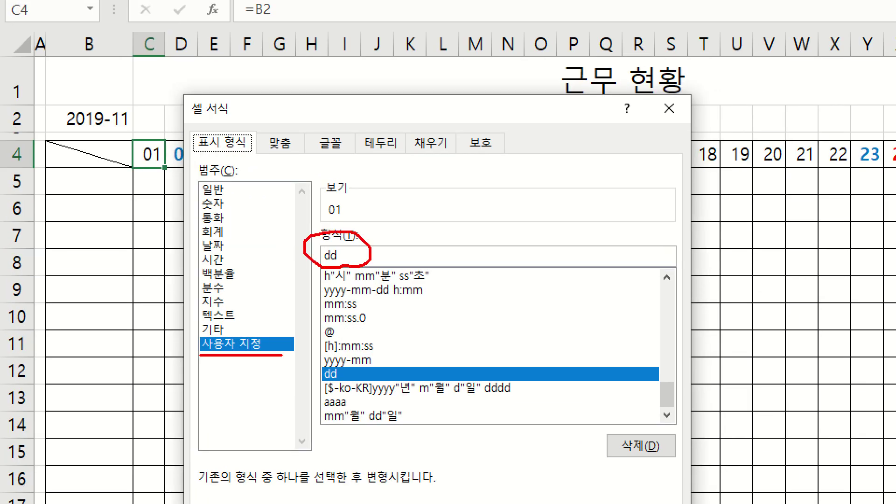
drag(140, 168, 165, 168)
mouse_move(90, 108)
mouse_down()
mouse_move(115, 96)
mouse_move(157, 147)
mouse_move(170, 134)
mouse_up()
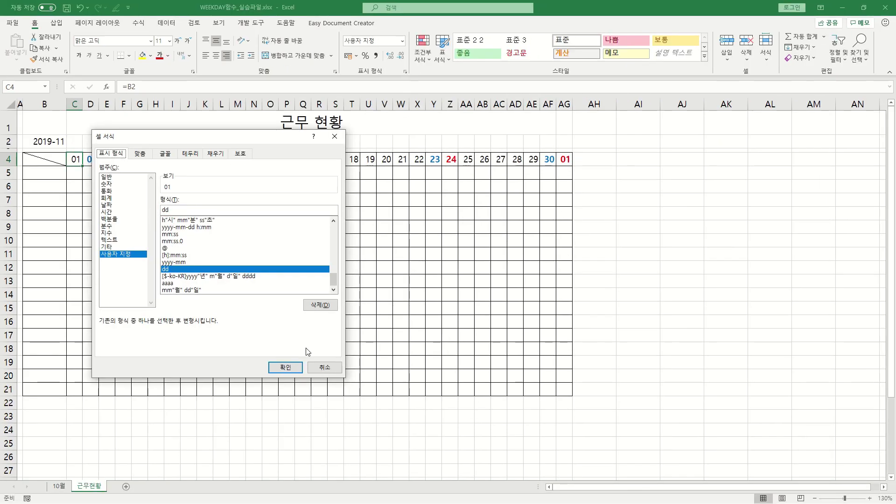
click(327, 367)
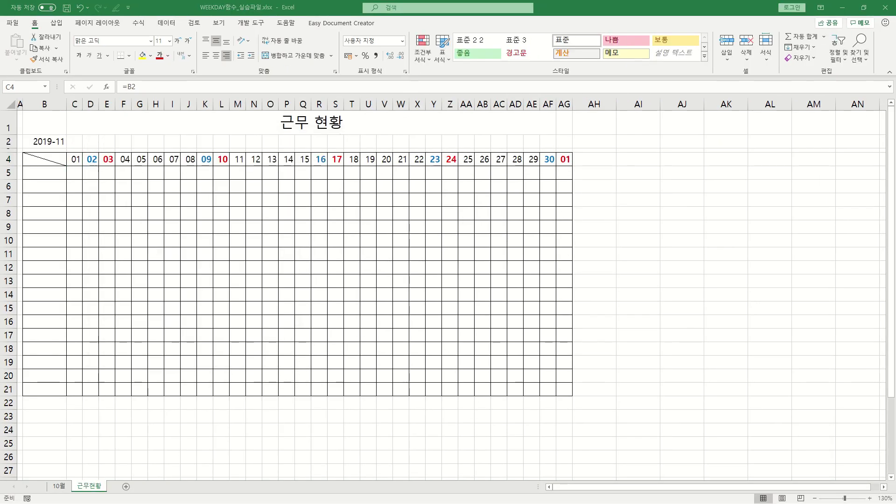